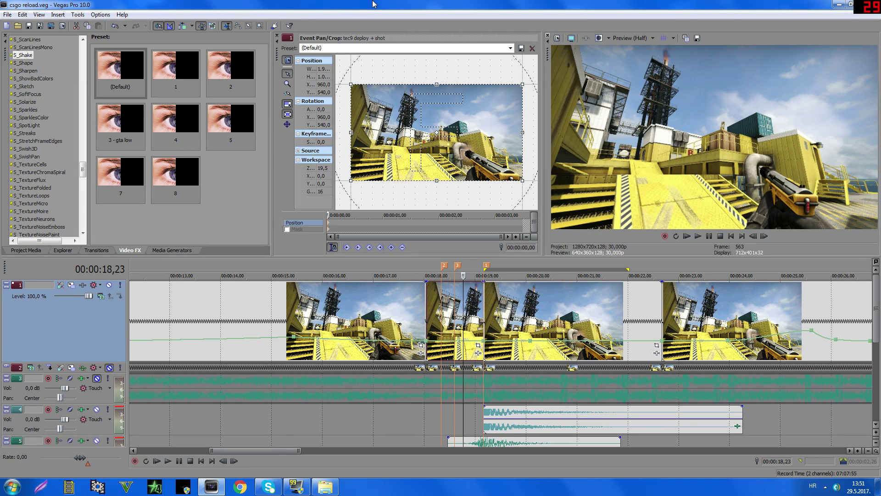
Add the default S_WarpFishEye effect to the short clip that ends at 00:00:19,05
left_click(20, 158)
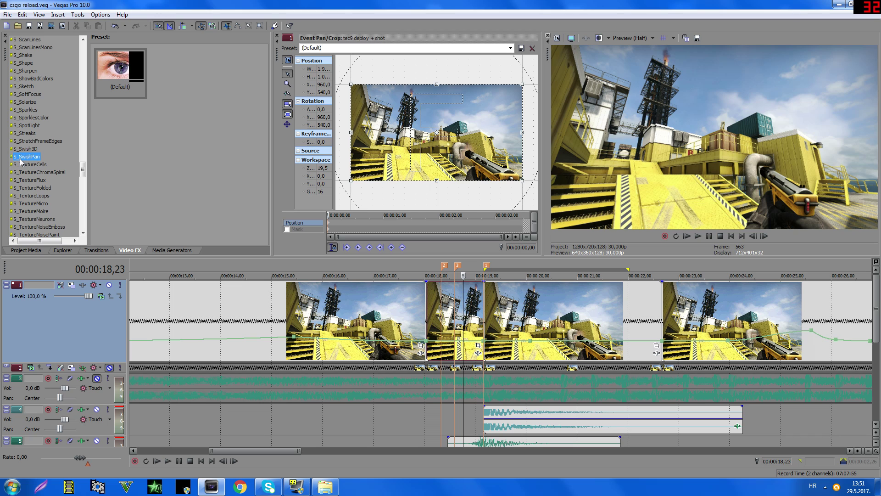
type("s_w")
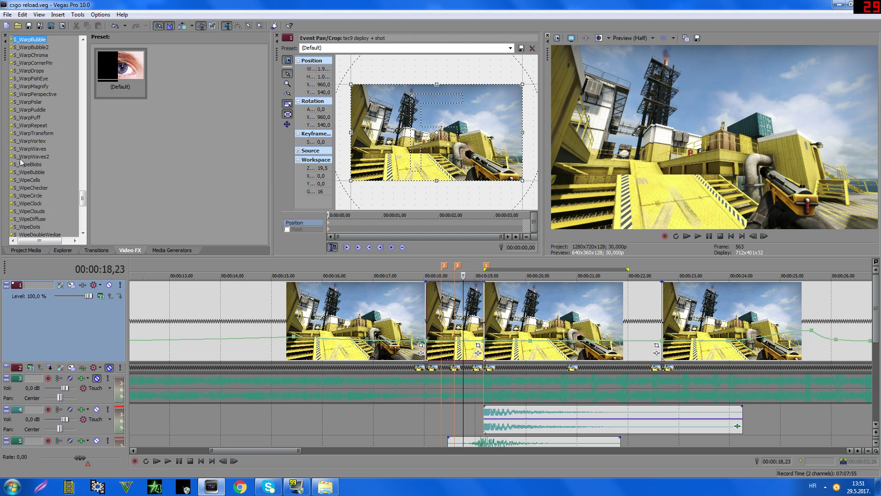
left_click(36, 79)
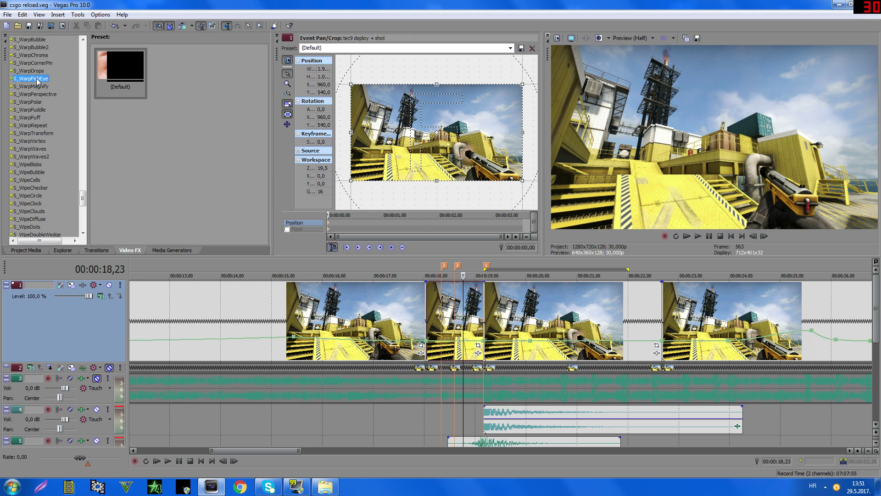
left_click_drag(120, 69, 472, 312)
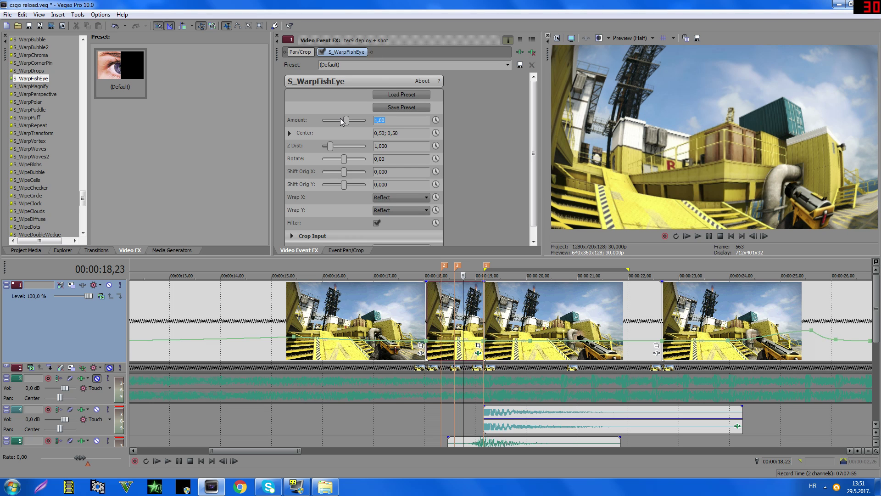
Set the fisheye Amount to 0 and turn on animation for that parameter
type("0")
key("Return")
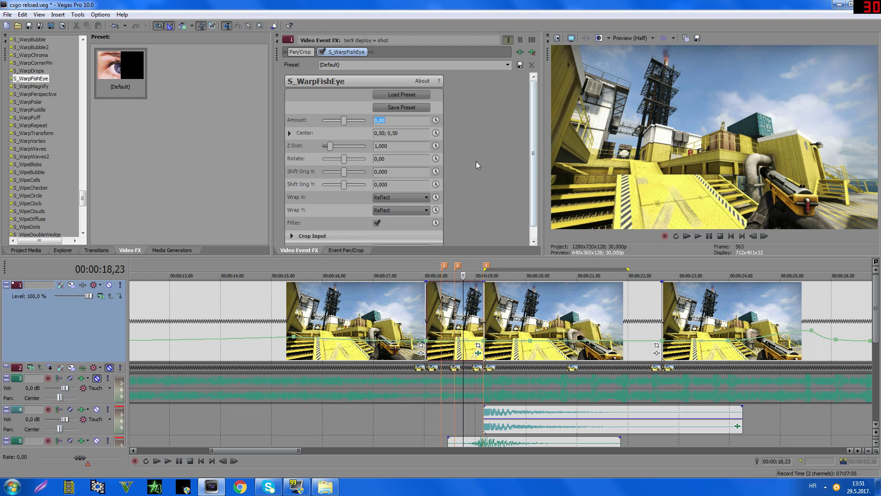
left_click(439, 120)
Add a fisheye keyframe at effect time 00:00:00,28, six frames before the end of the clip
left_click(482, 316)
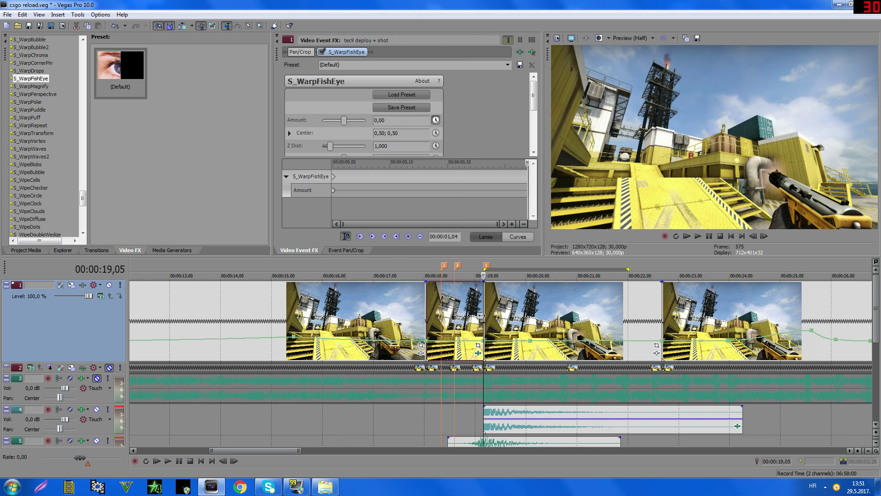
scroll(481, 316, "up", 3)
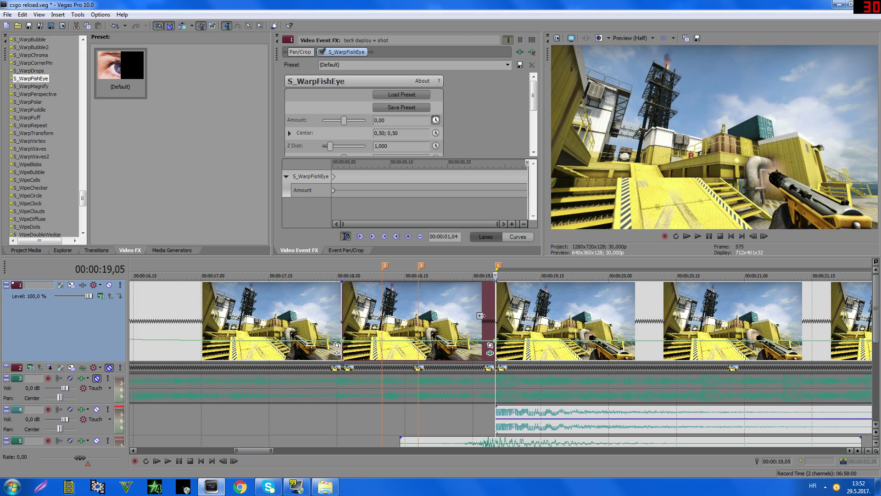
key("Left")
key("Left")
key("Left")
key("Left")
key("Left")
key("Left")
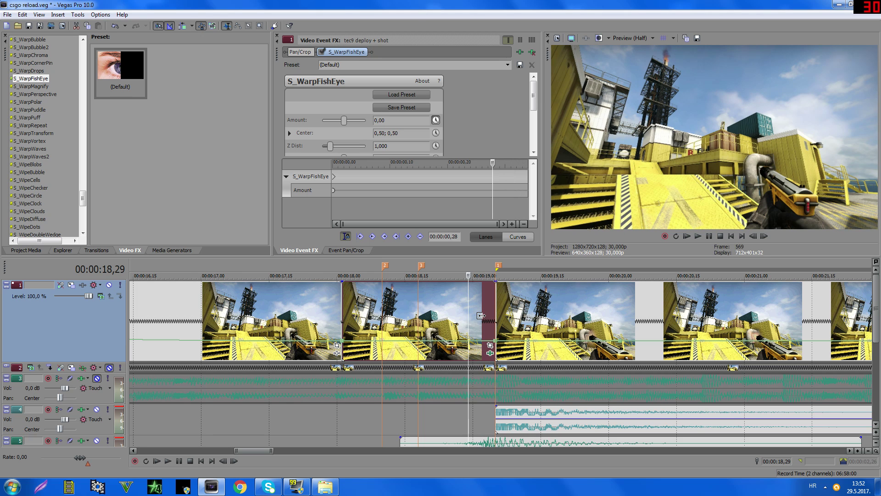
left_click(410, 237)
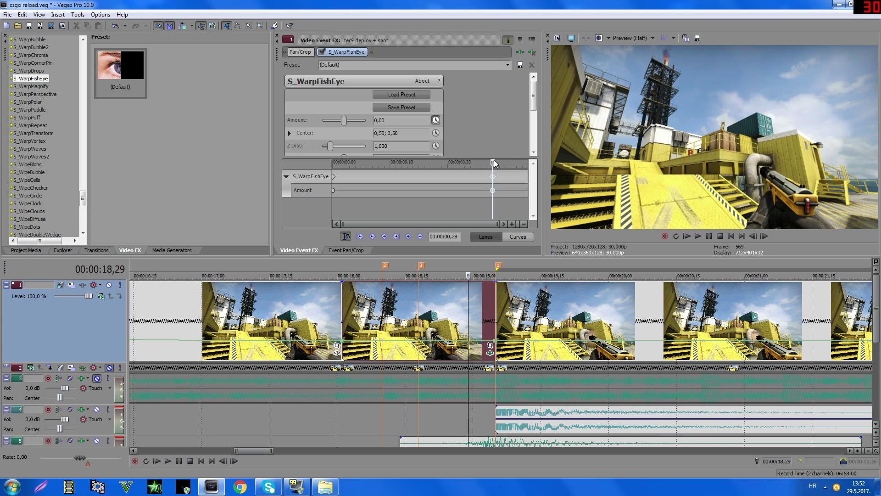
Set the fisheye Amount to -0,30 at the end of the clip, at effect time 00:00:01,04
left_click_drag(494, 163, 527, 161)
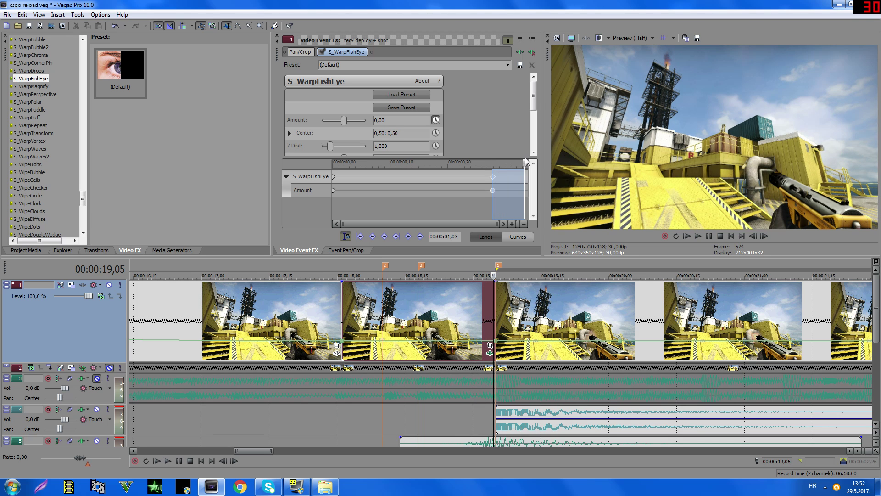
left_click(527, 163)
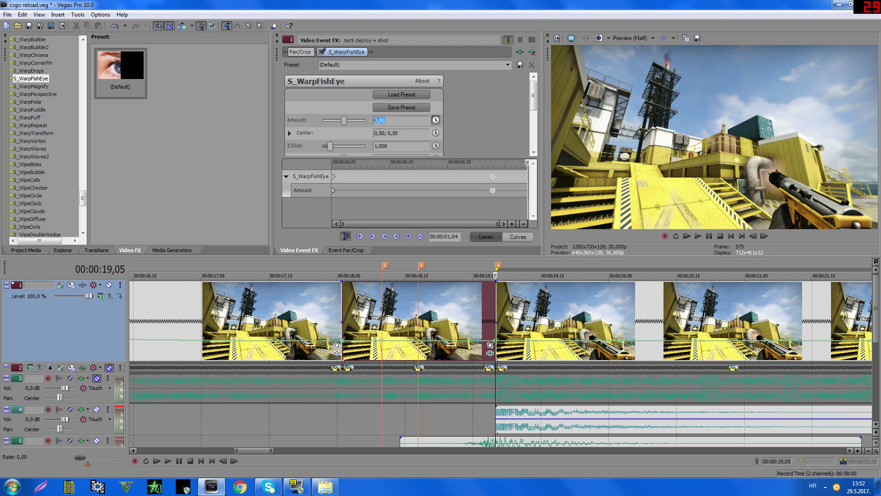
type("-")
Check the fisheye warp frame by frame between its last two keyframes
left_click(469, 316)
key("Right")
key("Right")
key("Right")
key("Right")
key("Right")
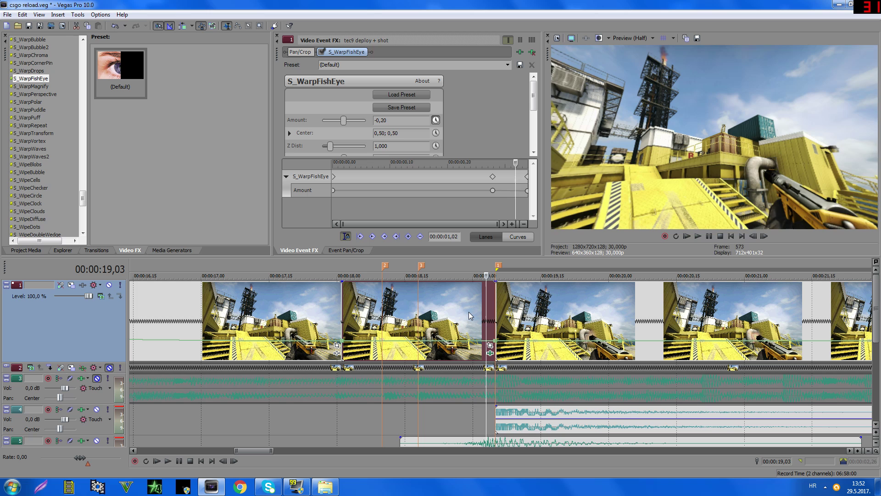
key("Right")
key("Left")
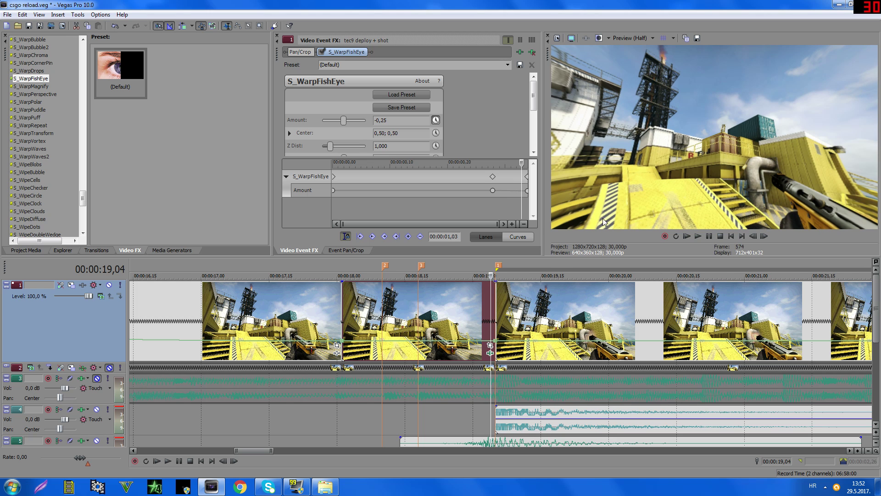
Add the default S_WarpFishEye effect to the clip starting at 00:00:19,05, with an animated Amount of -0,30
left_click(500, 298)
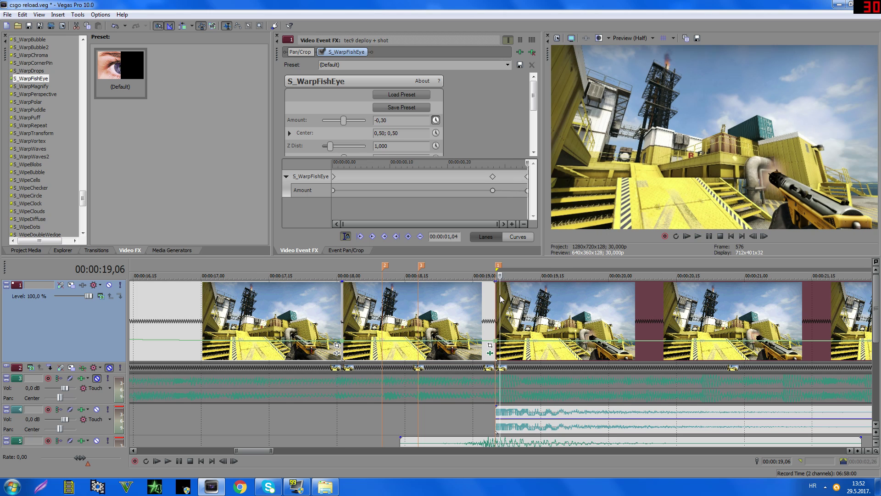
key("Left")
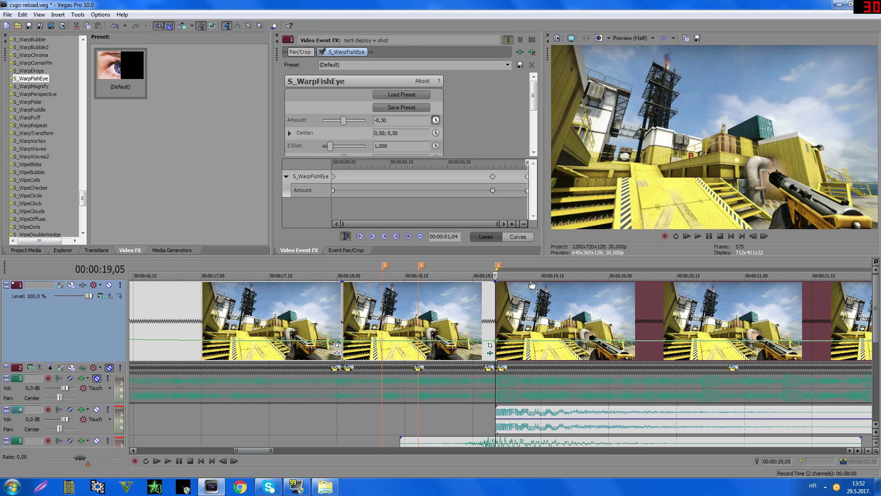
left_click_drag(118, 69, 522, 317)
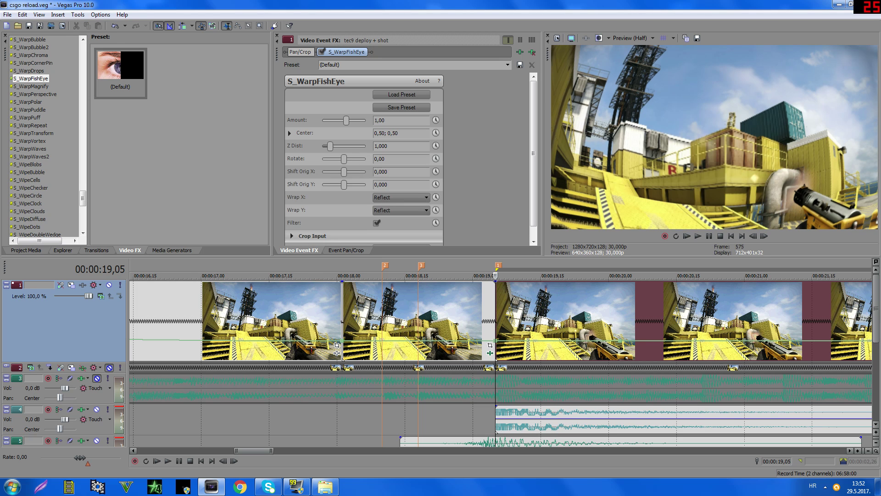
type("-0")
key("Return")
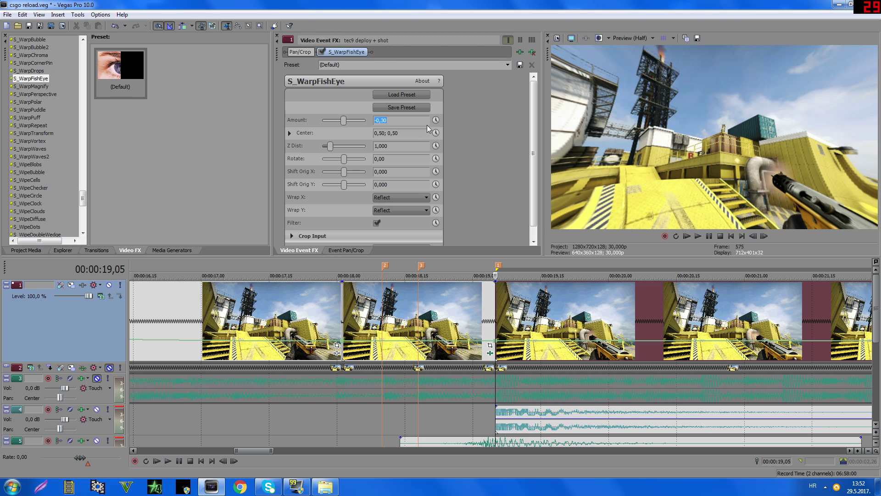
left_click(436, 120)
Add an Amount keyframe of 0 at effect time 00:00:02,07 on the second clip's fisheye
left_click(532, 330)
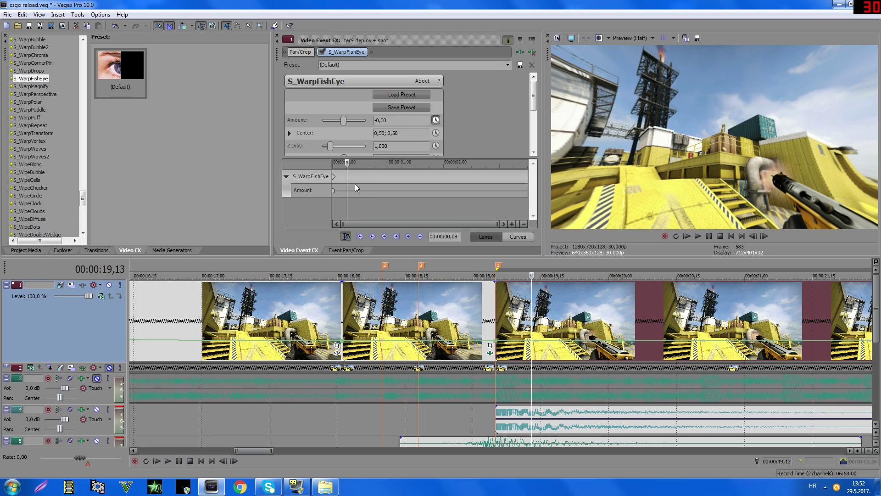
left_click_drag(347, 165, 461, 169)
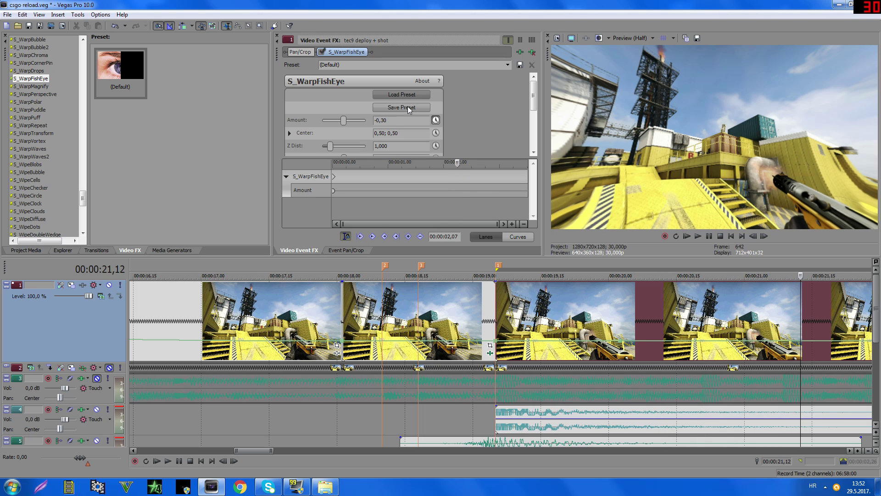
left_click_drag(393, 120, 311, 112)
key("Return")
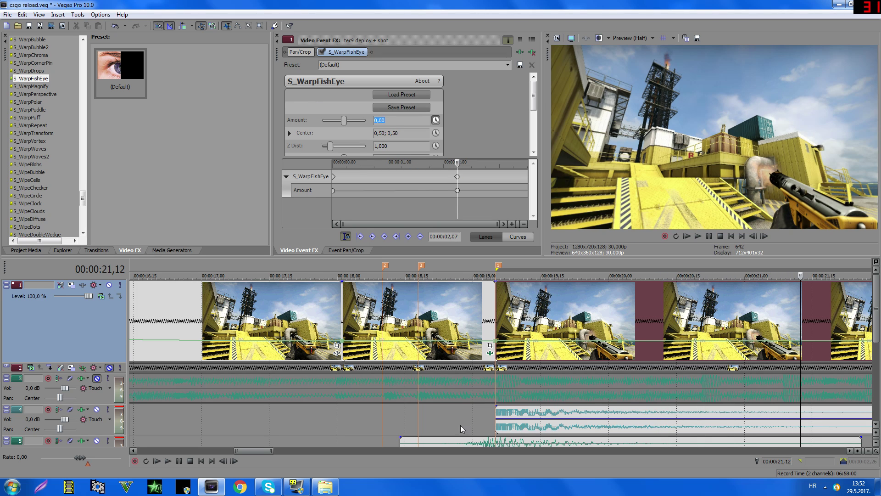
Mark a time range around the cut between the two clips and play back the fisheye transition
left_click_drag(439, 423, 845, 413)
key("space")
scroll(597, 386, "down", 1)
scroll(418, 365, "up", 2)
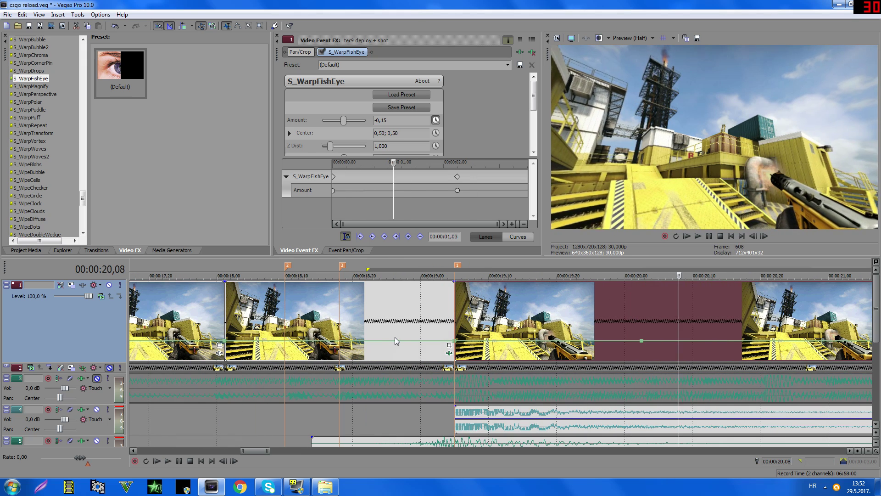
scroll(394, 331, "down", 2)
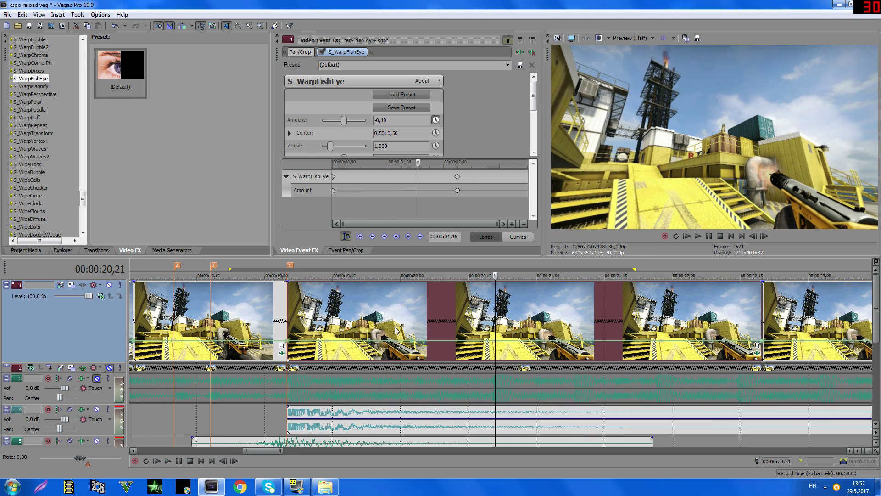
left_click(247, 317)
key("space")
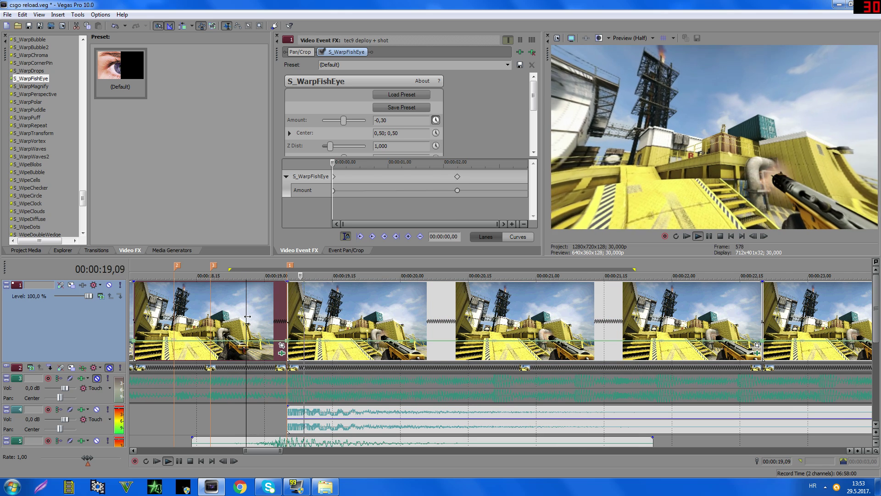
key("space")
Compare the frames just before and after the cut at 00:00:19,05 to check how the warp matches
left_click(288, 309)
key("Left")
key("Left")
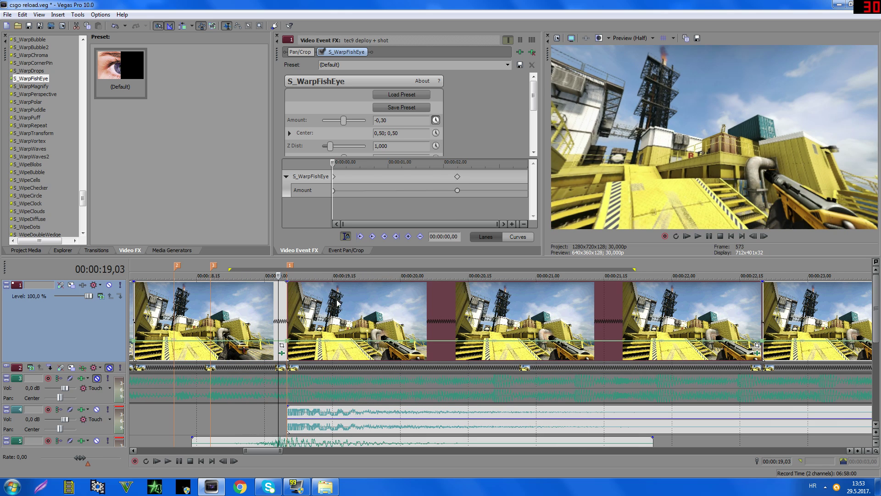
key("Right")
key("Right")
key("Left")
key("Left")
key("Right")
key("Right")
scroll(359, 315, "up", 4)
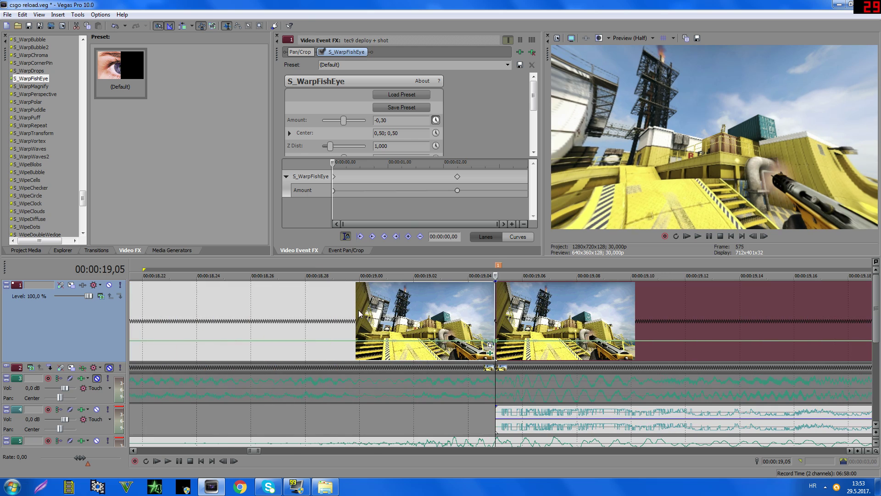
left_click(468, 314)
key("Right")
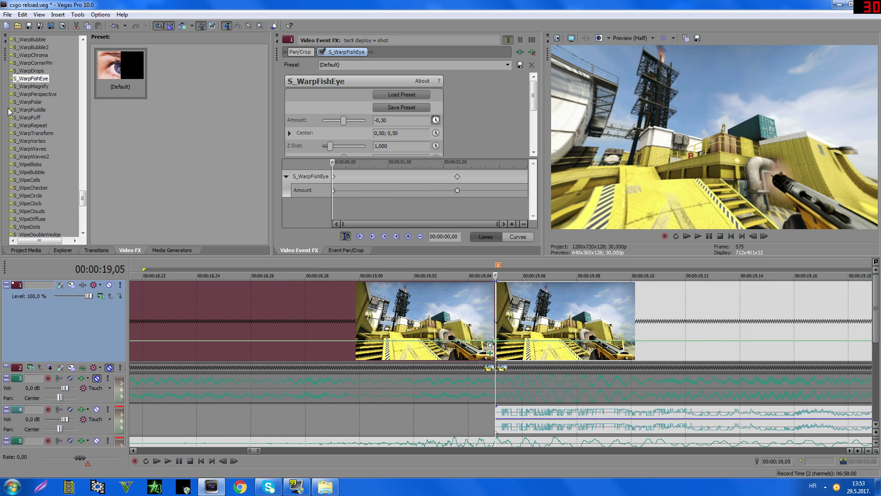
type("inc")
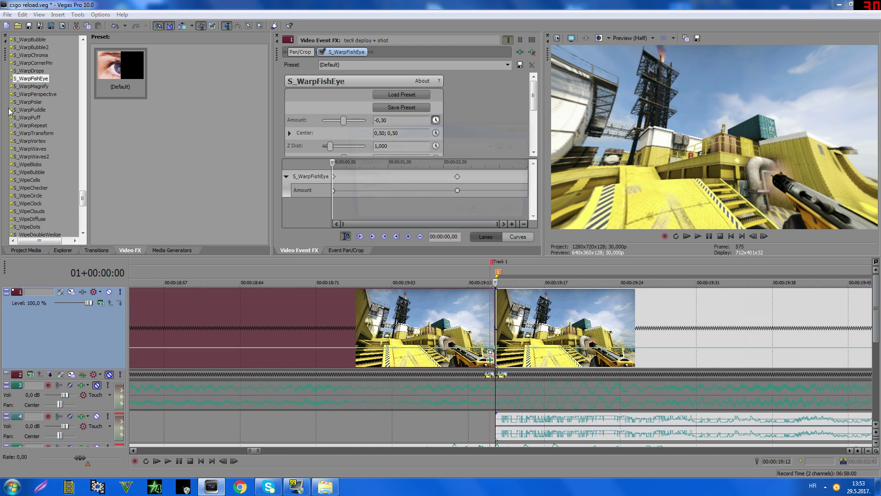
type("ch")
key("Escape")
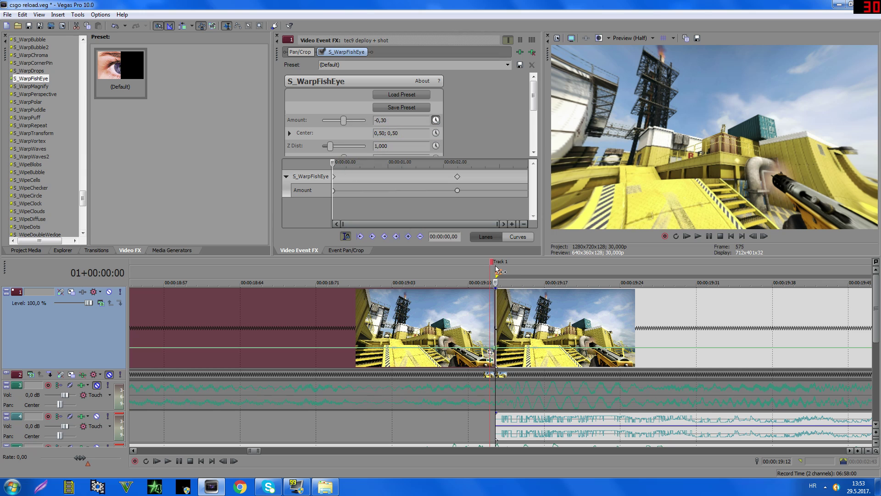
key("n")
Try Pinch/Punch from the Reset to None preset at Amount -0,739 on the clip before the cut, and remove the effect
left_click(19, 105)
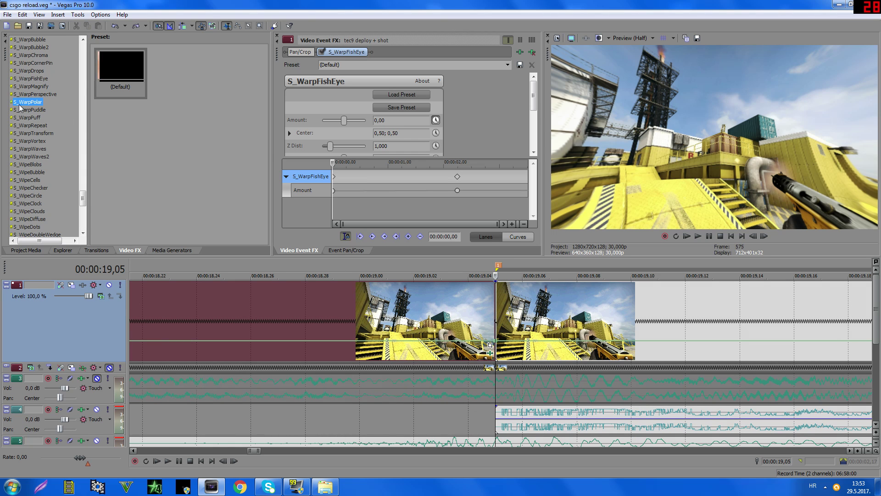
key("p")
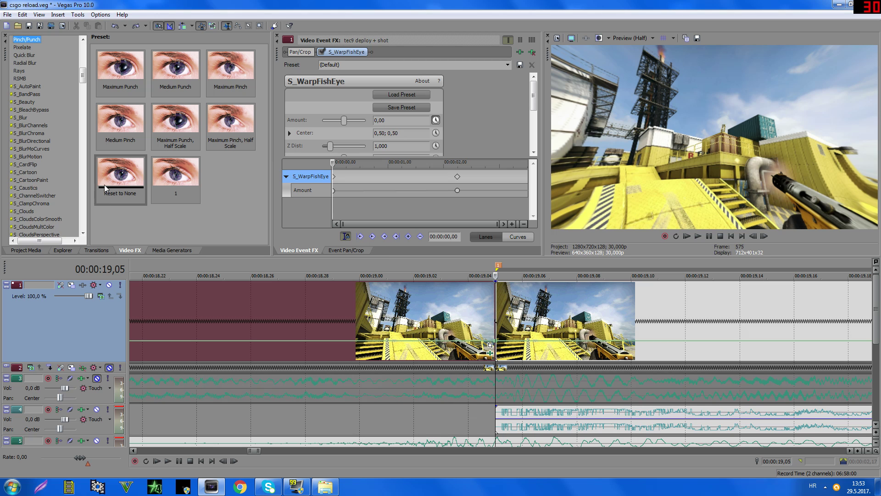
left_click_drag(111, 190, 443, 316)
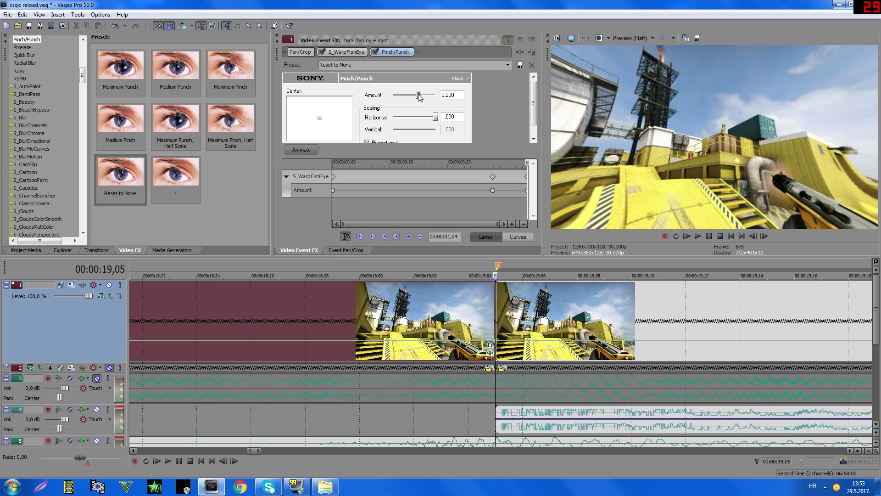
left_click_drag(419, 96, 399, 97)
left_click(442, 294)
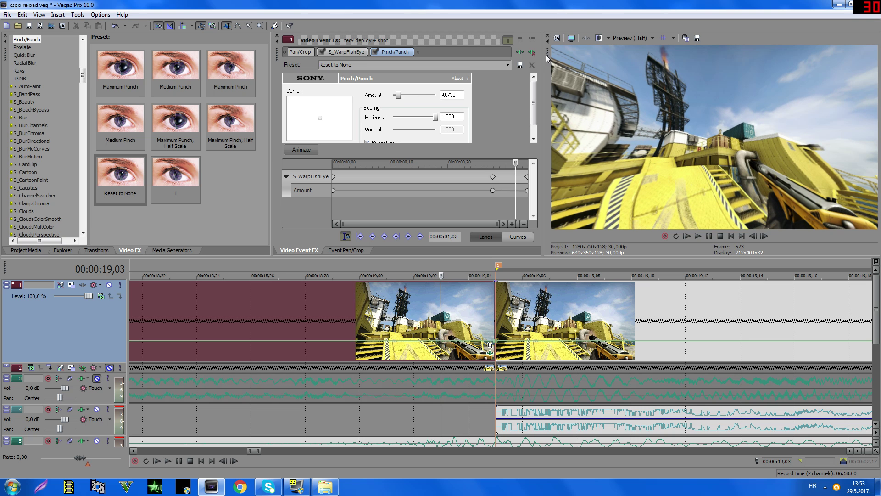
left_click(532, 52)
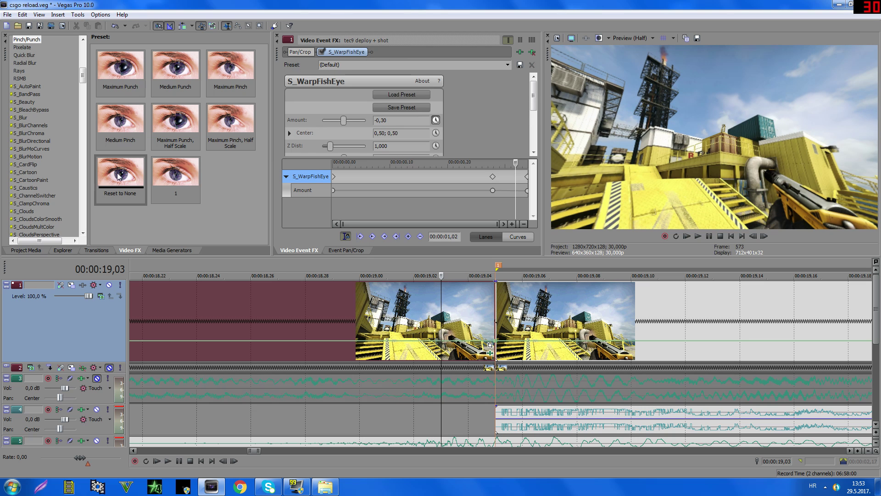
Apply Pinch/Punch's Reset to None preset to the clip before the cut, animate it, and add a keyframe at effect time 00:00:00,28
left_click_drag(118, 176, 413, 297)
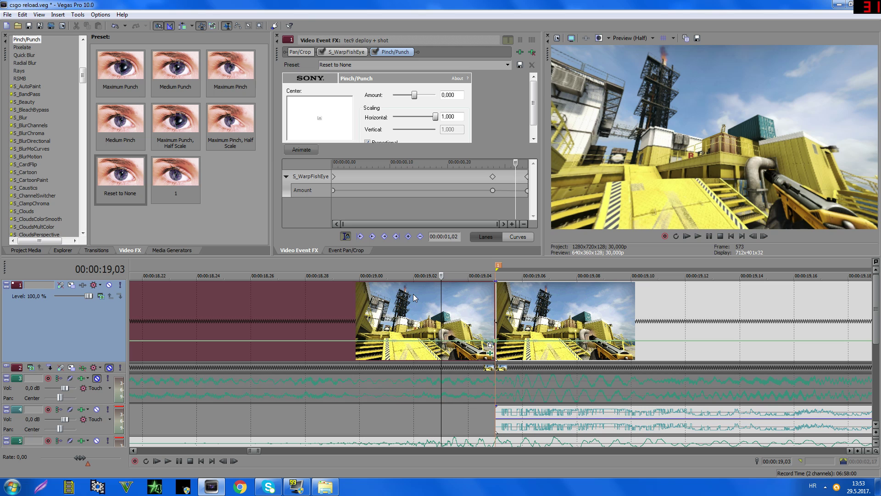
left_click(413, 294)
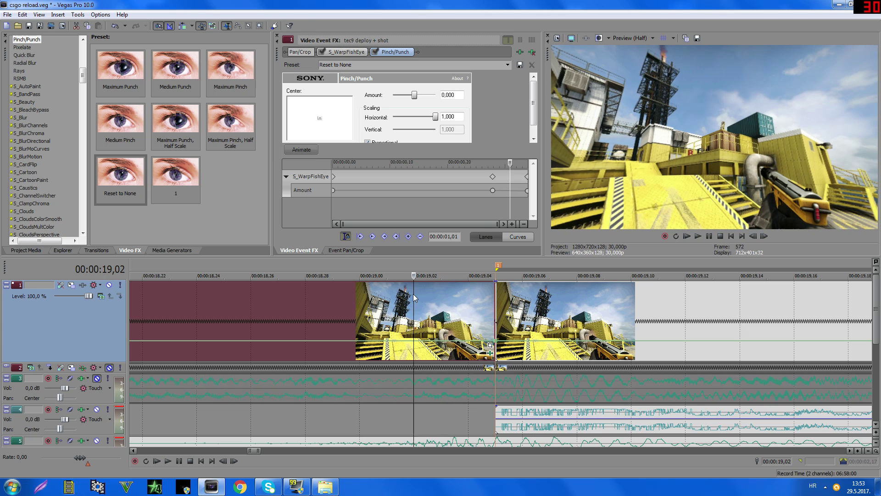
left_click(493, 194)
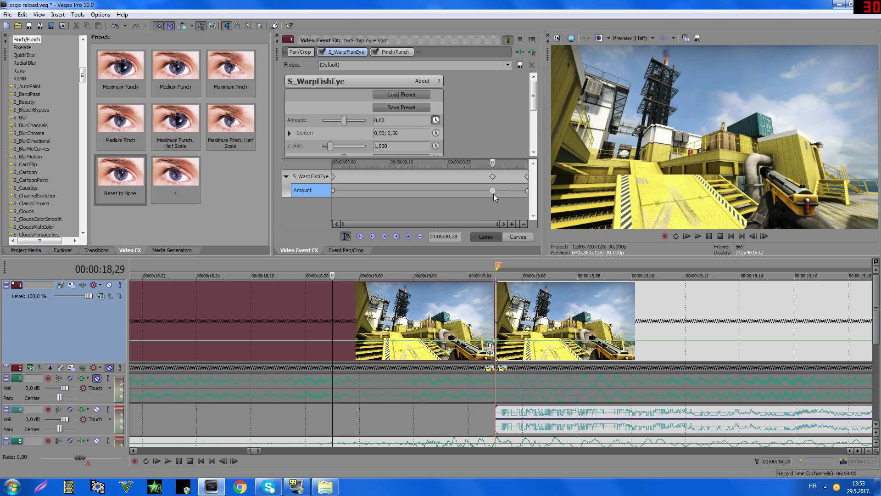
left_click(394, 53)
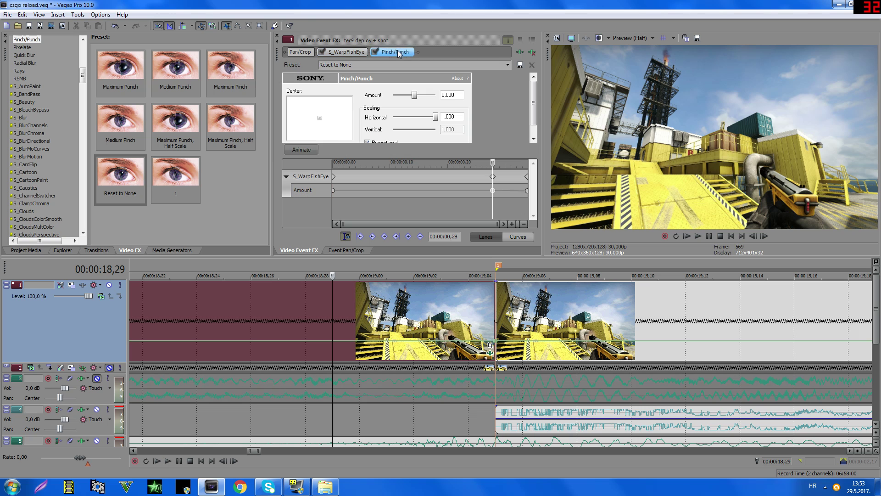
left_click(302, 150)
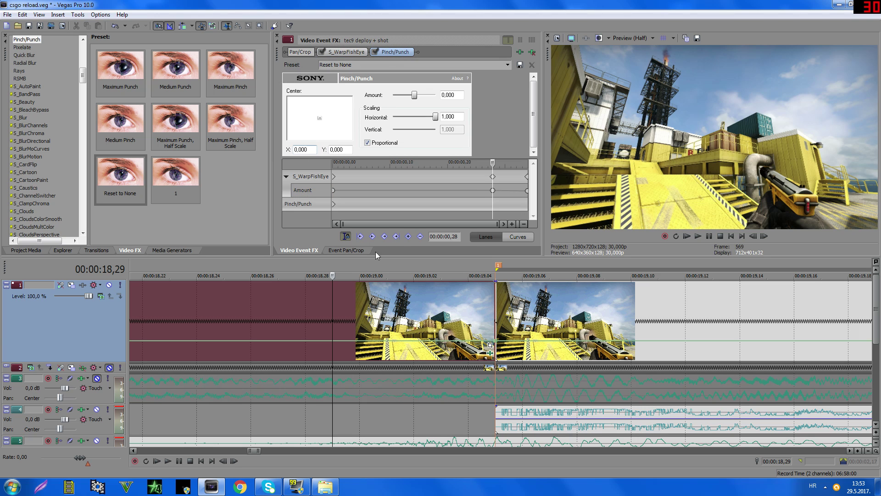
left_click(408, 237)
Set the Pinch/Punch Amount to -0,400 at effect time 00:00:01,04 and save the project
left_click_drag(493, 165, 527, 160)
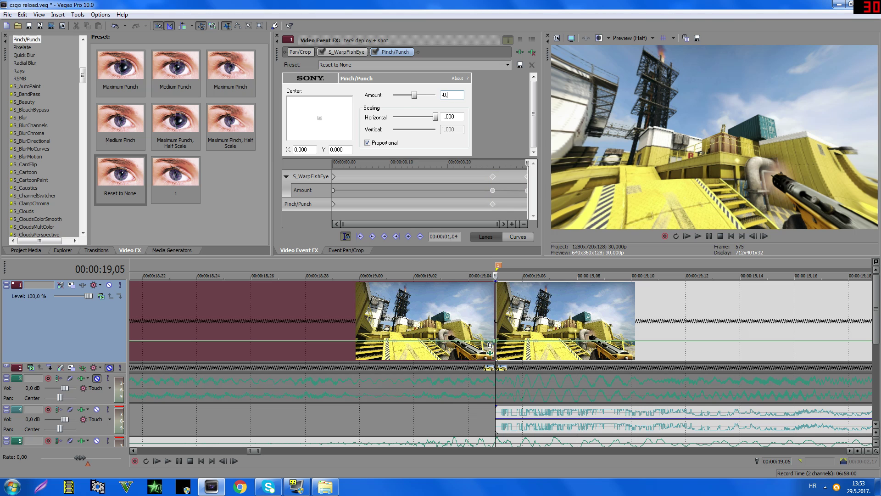
key("Return")
key("ctrl+s")
Check the combined fisheye and Pinch/Punch warp on the last frames before the cut, and play back the section
left_click(448, 304)
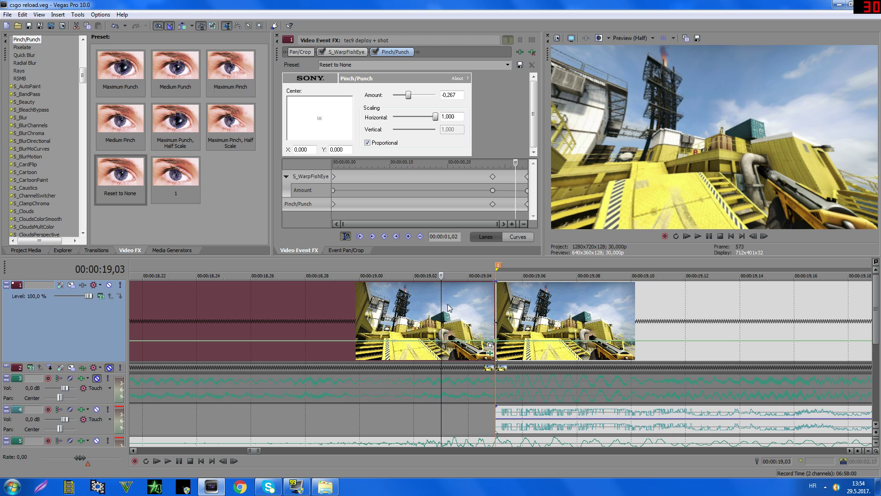
key("Right")
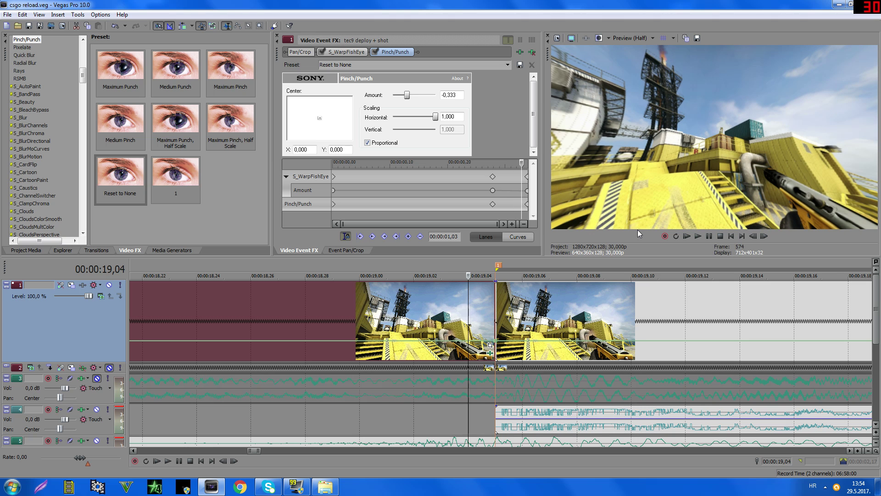
key("Right")
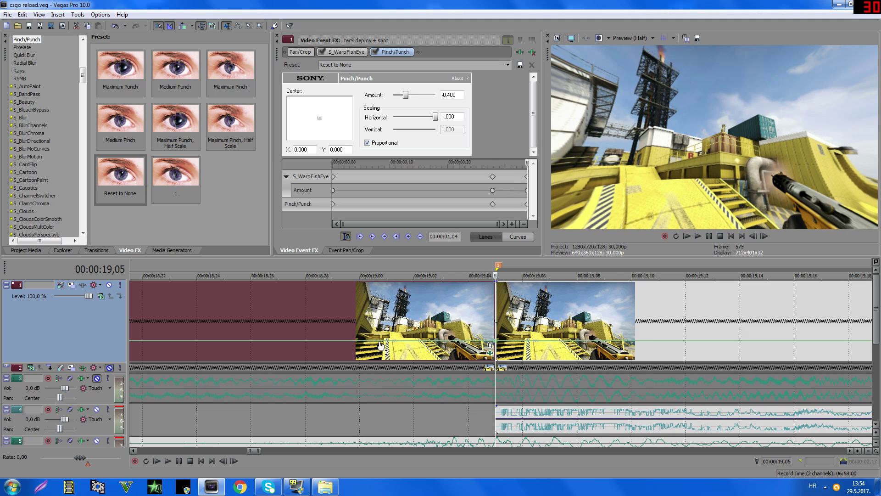
left_click(325, 312)
scroll(325, 311, "down", 3)
key("space")
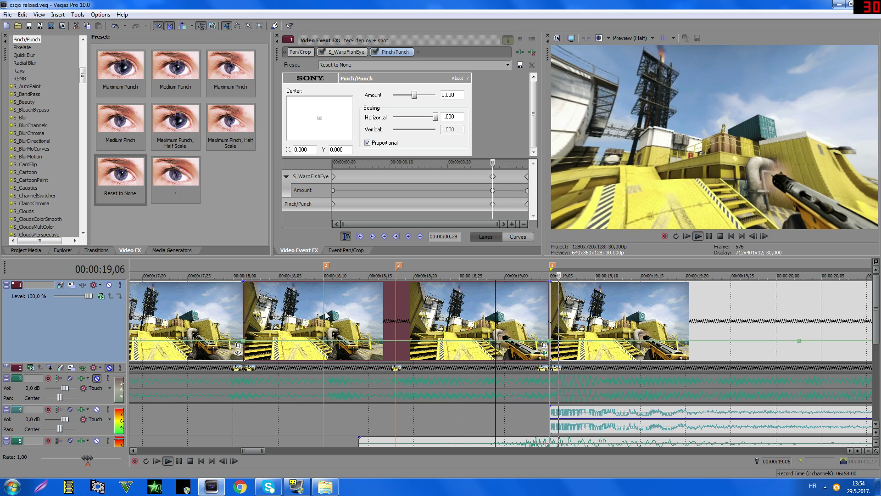
key("space")
scroll(502, 318, "down", 2)
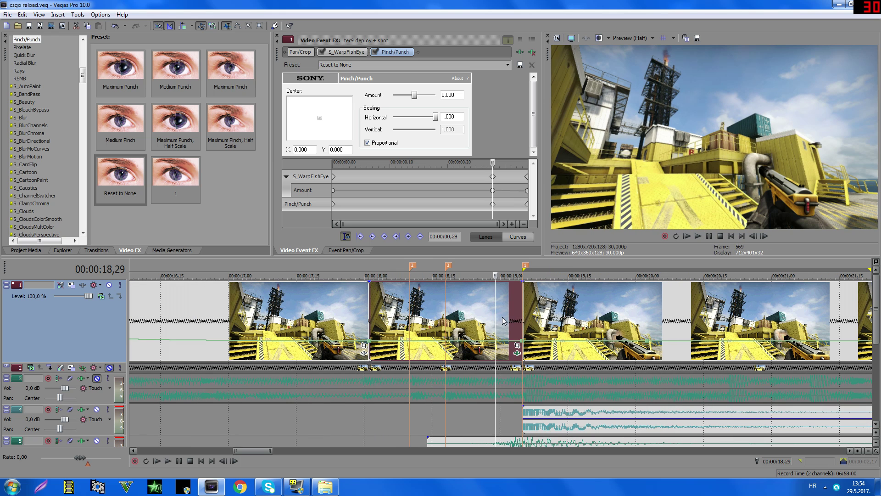
left_click(482, 303)
key("space")
key("space")
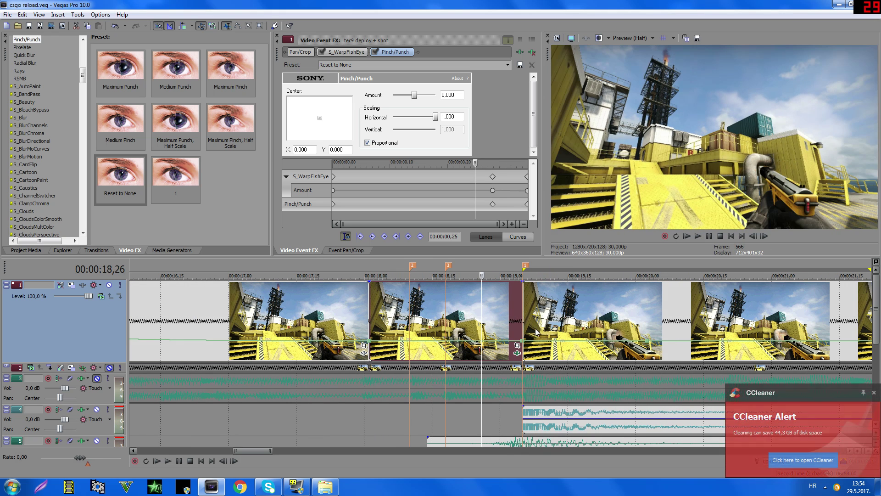
Dismiss the CCleaner alert and examine the warp frame by frame from 00:00:18,26 to 00:00:19,04
left_click(874, 393)
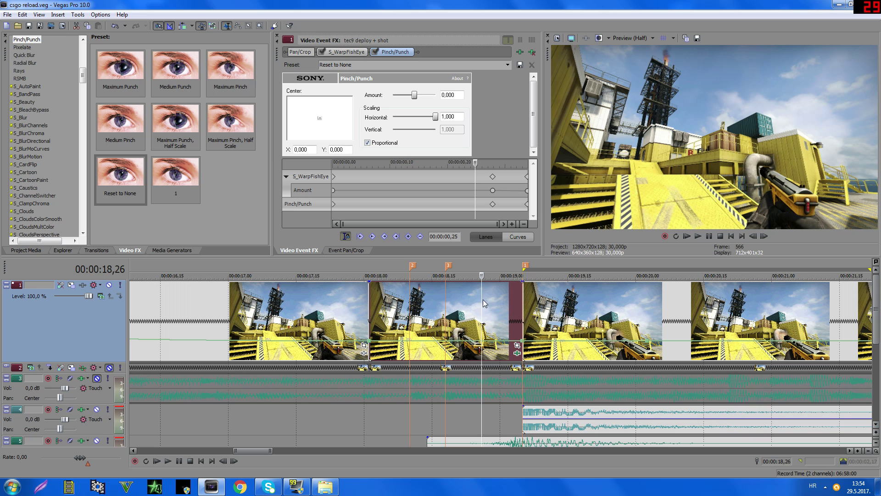
key("Right")
key("Right")
key("Right")
key("Right")
key("Right")
key("Right")
key("Right")
key("Right")
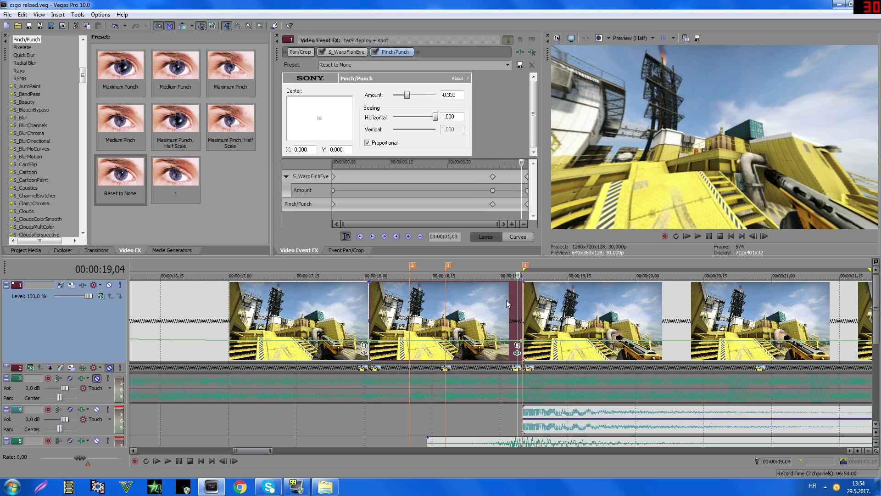
Open Pan/Crop for the clip before the cut and add a default position keyframe at 00:00:01:02, three project frames before its end
left_click(517, 347)
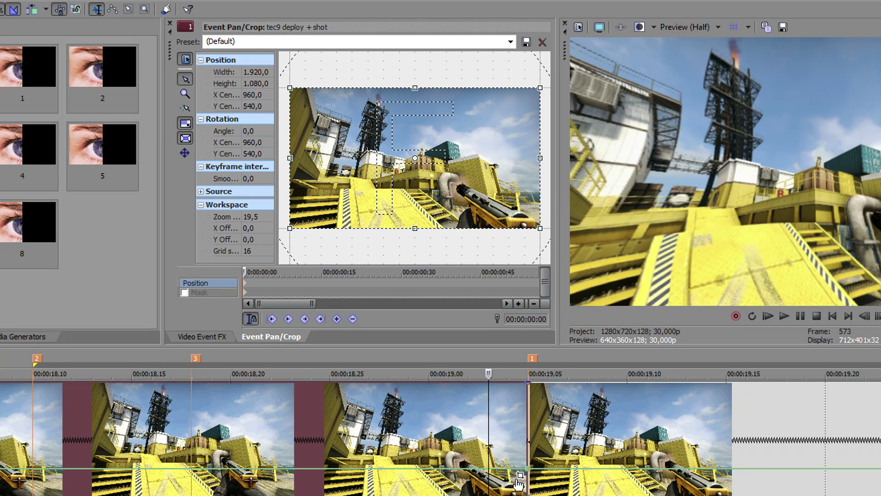
left_click(518, 418)
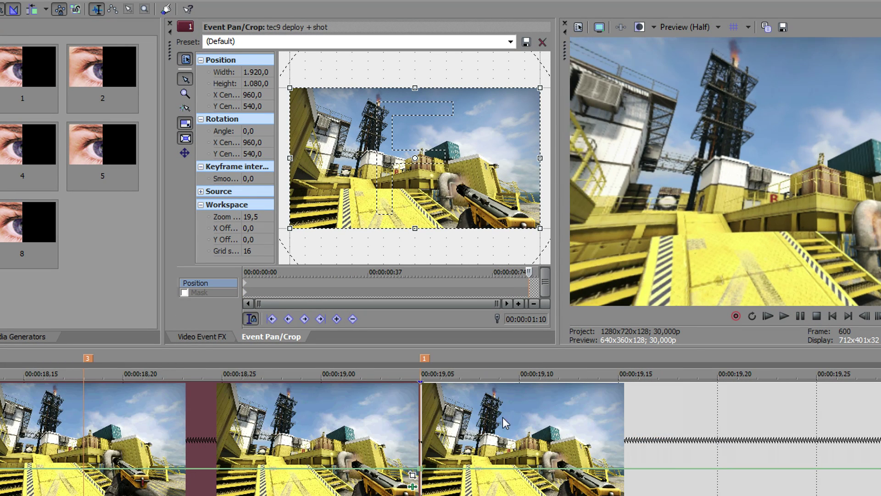
left_click(524, 277)
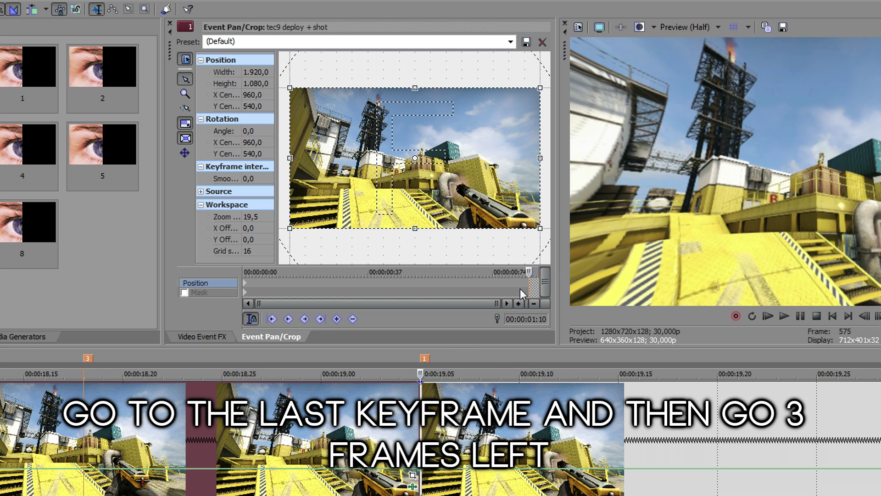
scroll(519, 288, "up", 5)
scroll(520, 288, "up", 1)
key("Left")
key("Left")
key("Left")
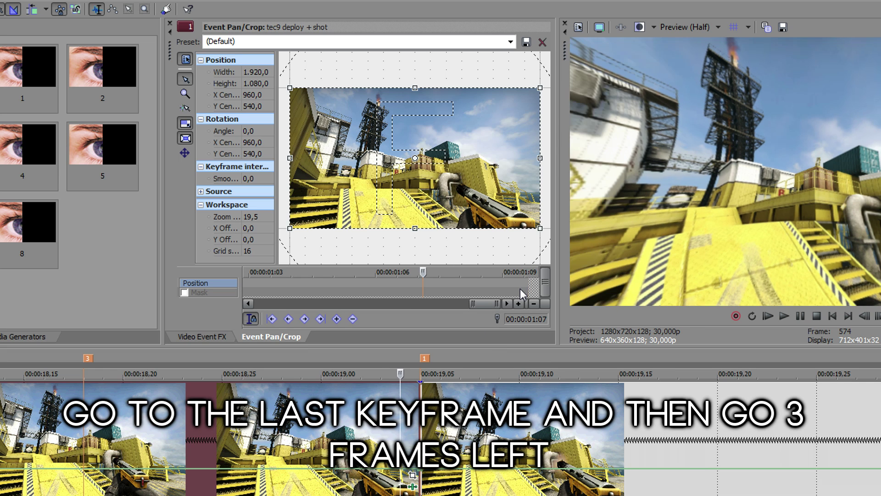
scroll(349, 305, "down", 3)
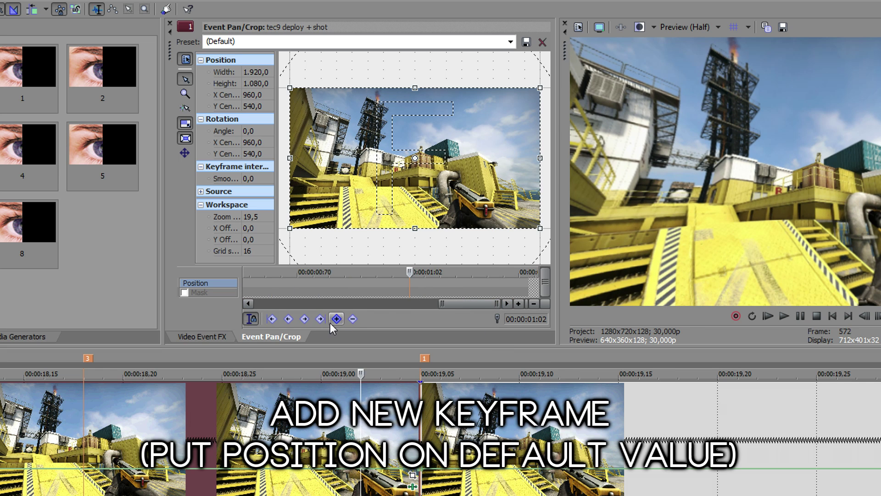
left_click(333, 320)
Shrink the Pan/Crop frame to 1.500,8 by 844,2 at the clip's end, 00:00:01:10, and copy that keyframe
key("Home")
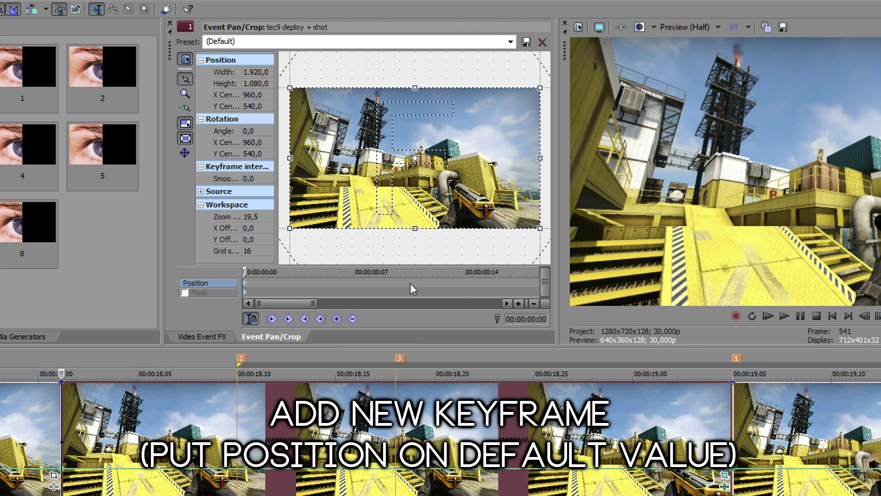
scroll(410, 283, "down", 4)
left_click(505, 283)
scroll(506, 287, "up", 3)
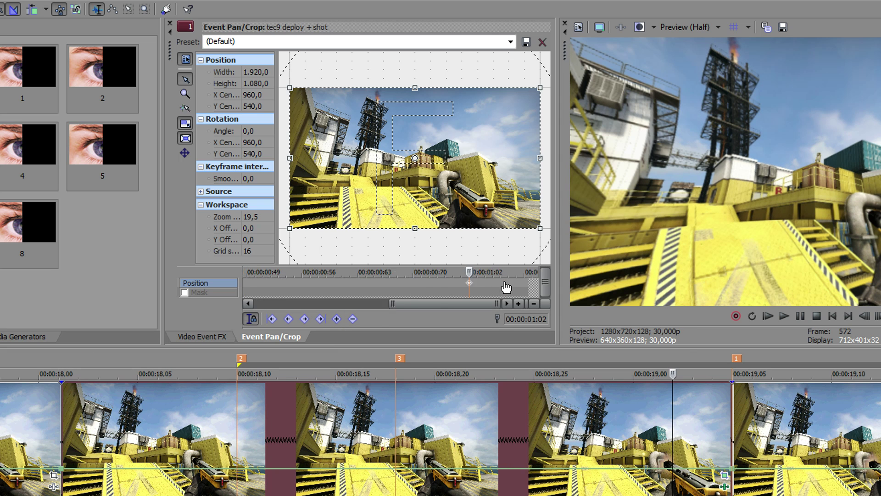
key("End")
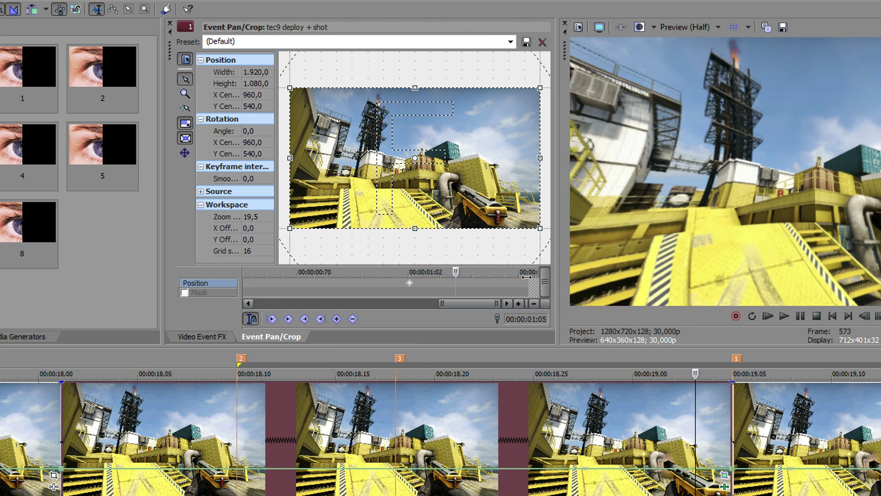
left_click_drag(474, 222, 474, 213)
right_click(529, 284)
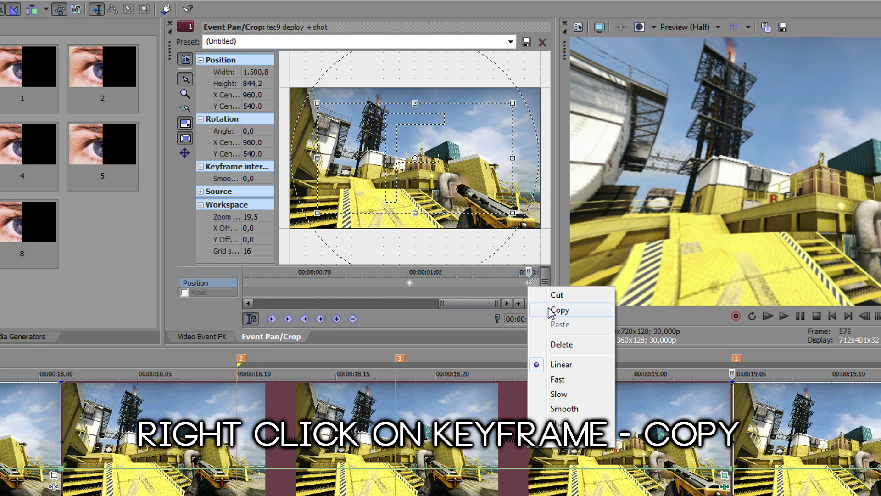
left_click(556, 310)
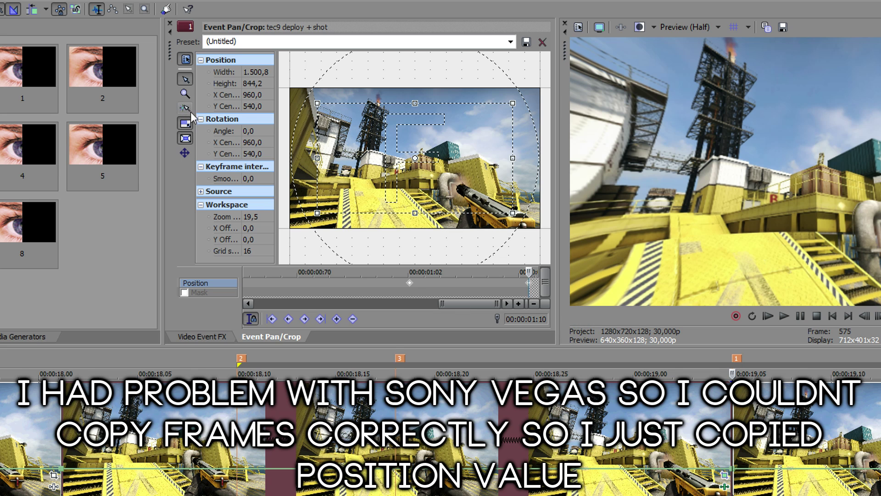
Open Pan/Crop for the clip after the cut and set the first keyframe's width to 1500
left_click(261, 72)
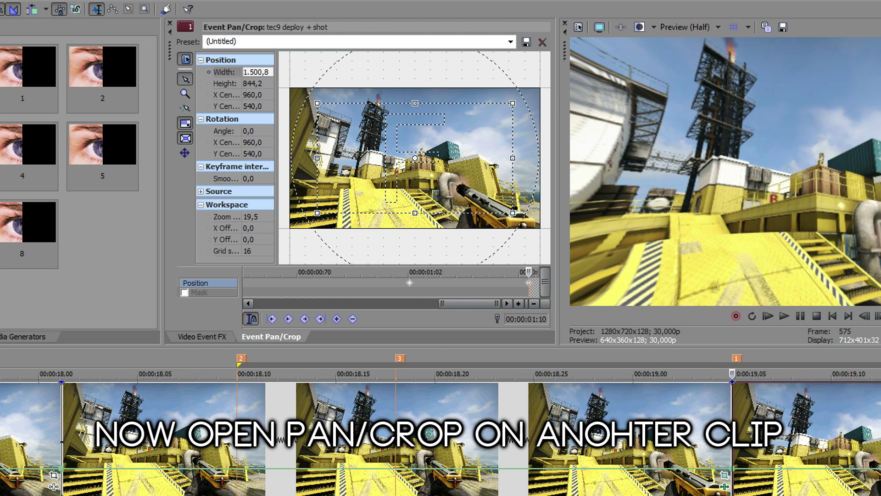
right_click(756, 417)
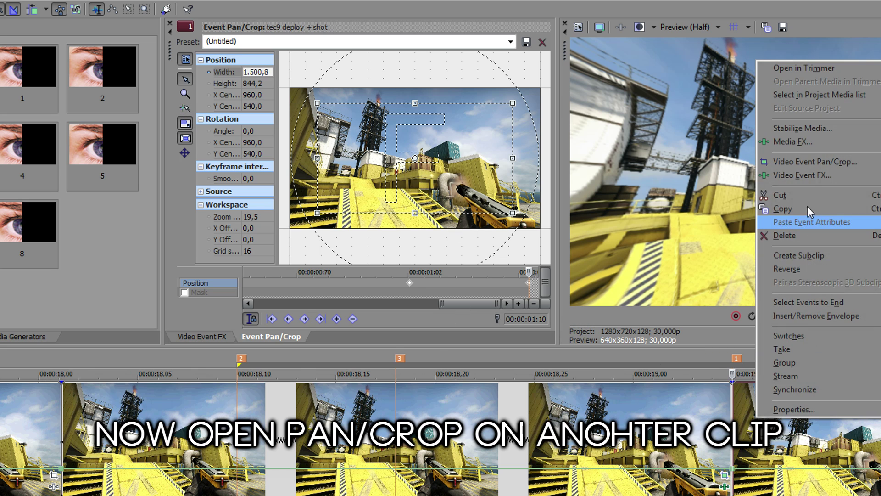
left_click(816, 162)
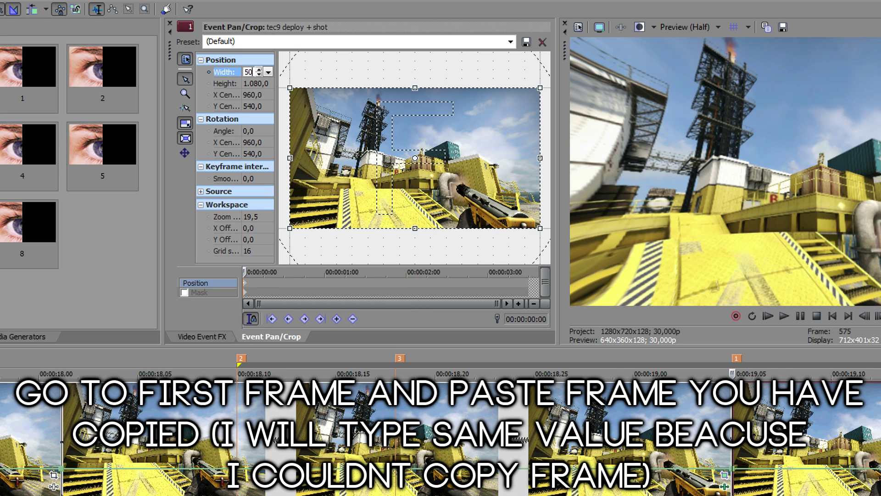
type("1500")
key("Return")
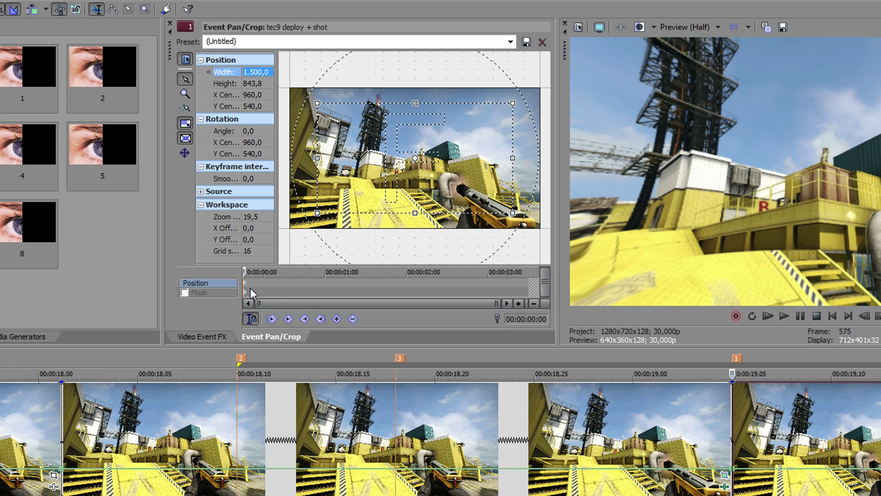
Restore Pan/Crop to its default framing three project frames into the clip after the cut
left_click(248, 286)
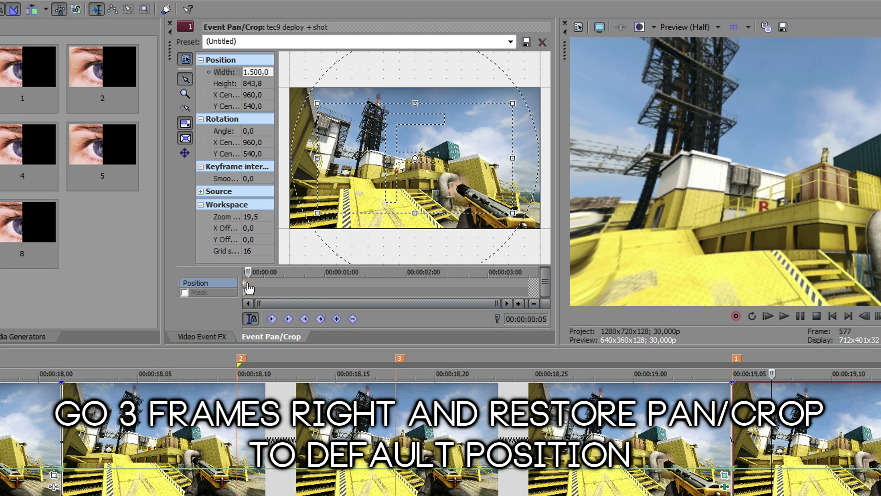
scroll(248, 288, "up", 3)
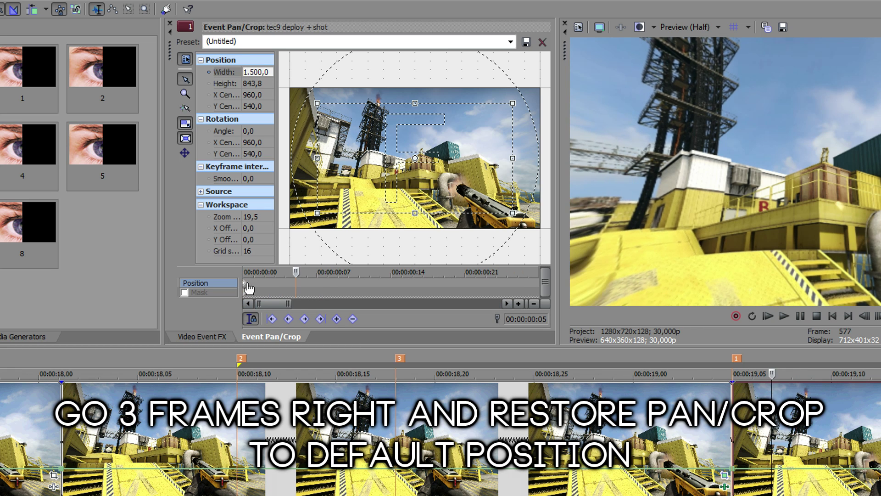
key("Right")
right_click(409, 156)
left_click(430, 167)
Mark the range from 00:00:18,10 to 00:00:21,09 and play back the transition with the Pan/Crop zoom
left_click(555, 393)
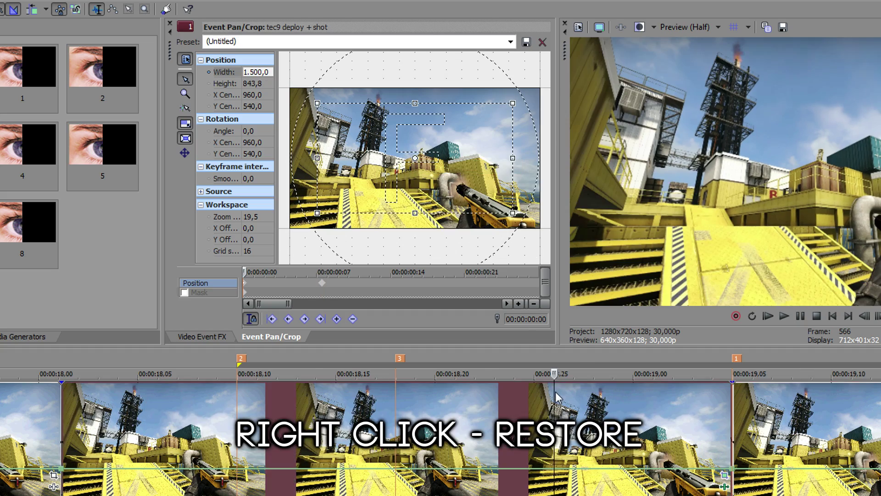
scroll(556, 392, "down", 3)
left_click(516, 434)
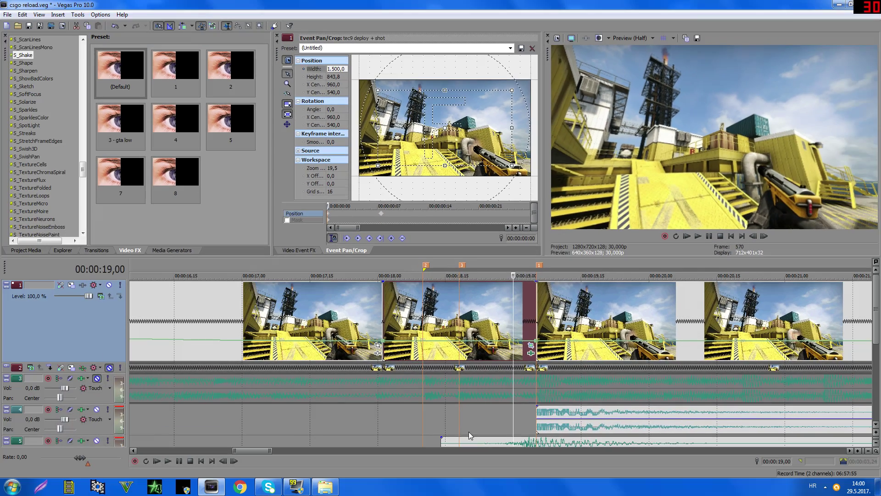
key("space")
left_click_drag(425, 427, 825, 426)
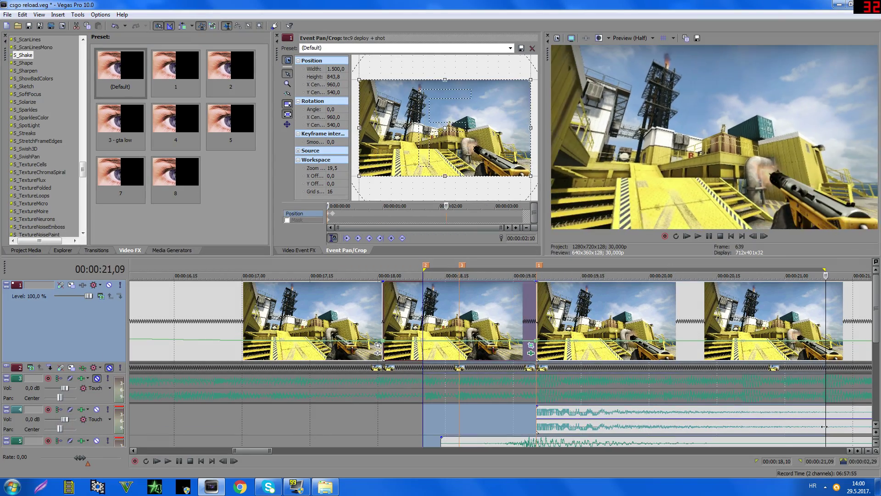
left_click(445, 321)
key("space")
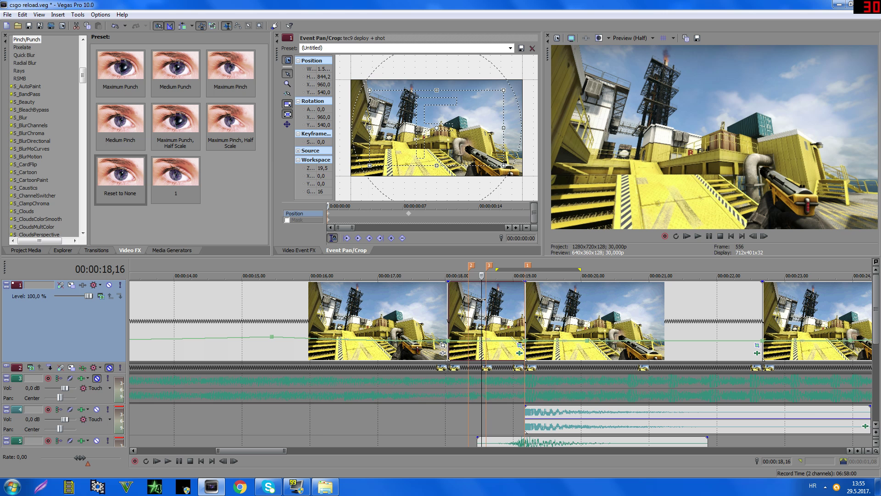
left_click(575, 308)
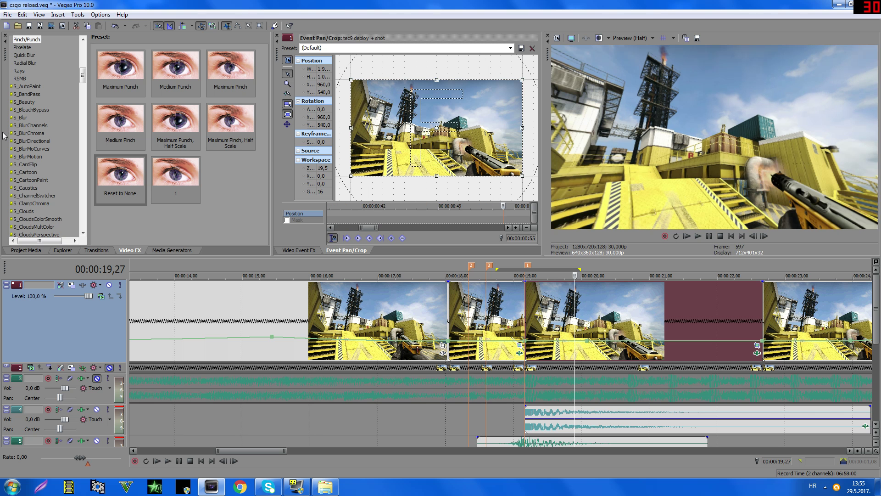
Find S_Shake among the video effects and apply its default preset to the clip after the cut
left_click(35, 120)
type("s_sh")
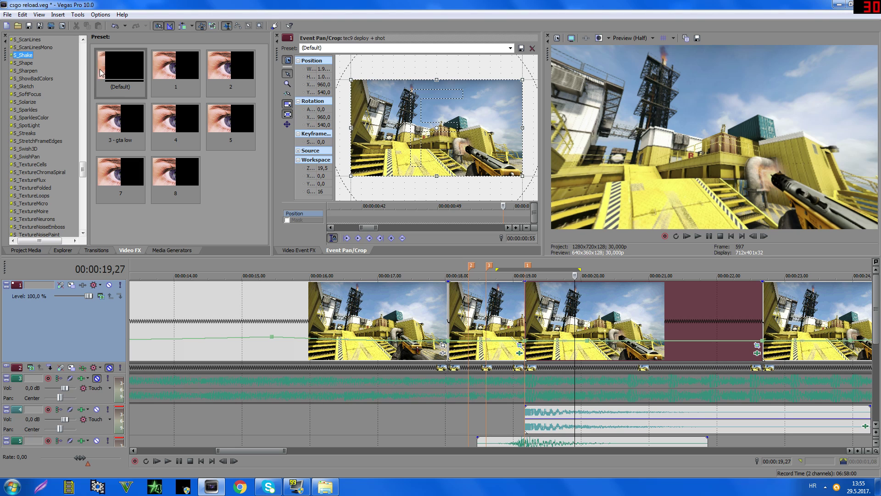
left_click(115, 72)
left_click_drag(569, 285, 568, 285)
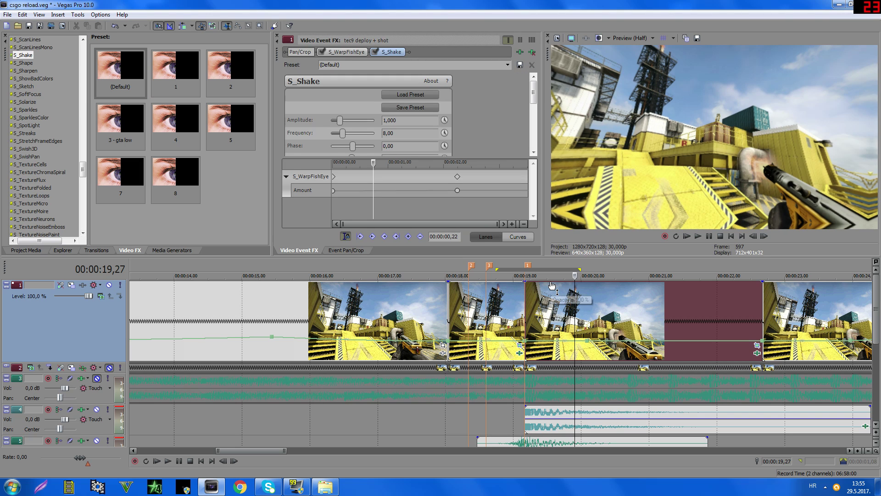
Enable keyframe animation for the Amplitude and Z Dist parameters of S_Shake
left_click_drag(483, 158, 482, 180)
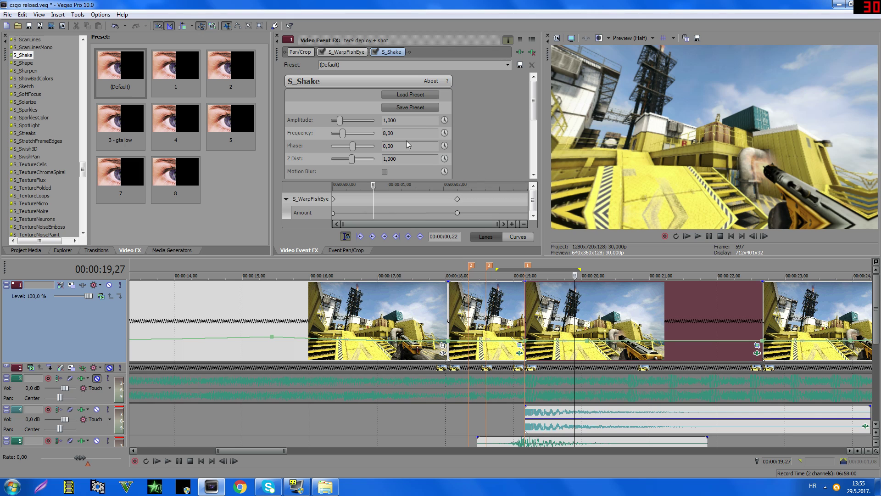
left_click(445, 121)
left_click_drag(484, 181, 484, 163)
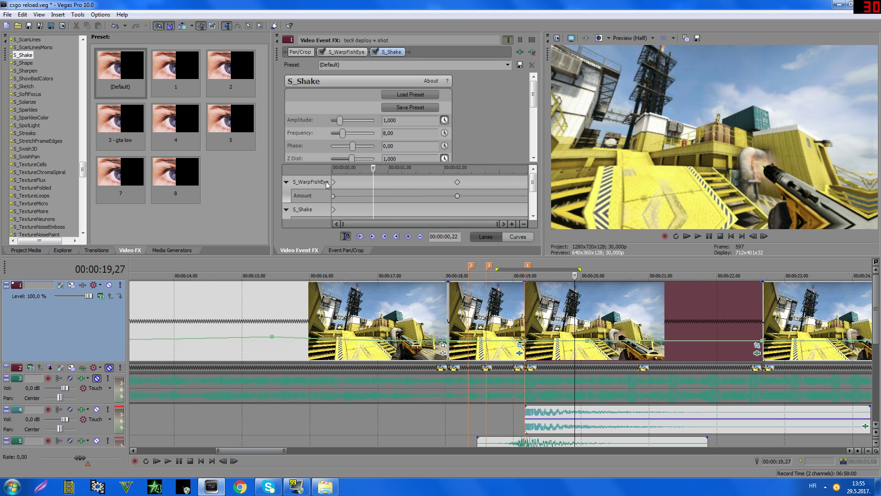
At the first S_Shake keyframe, set Amplitude to 1, Frequency to 2,00 and Z Dist to 0,900
left_click_drag(535, 185, 535, 191)
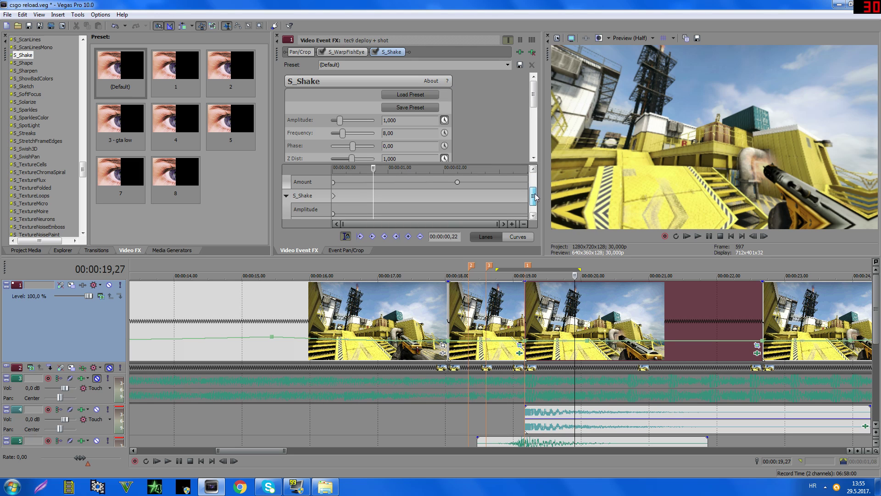
left_click(304, 196)
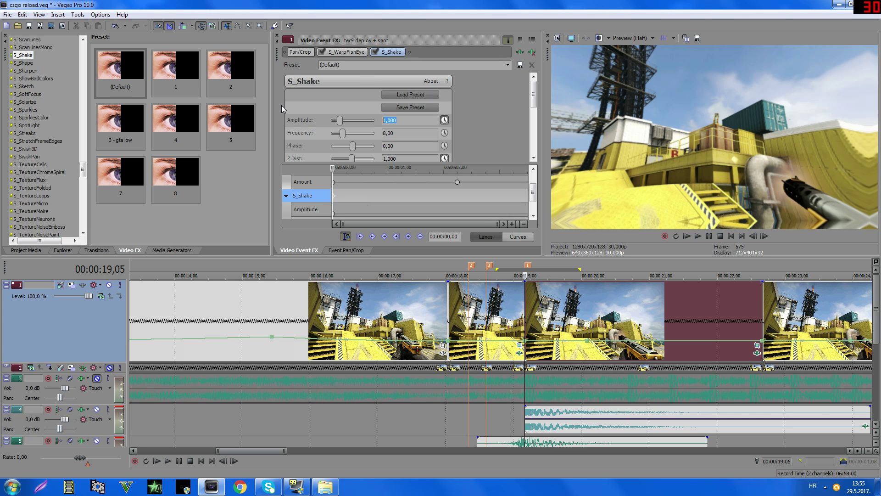
type("1")
key("Tab")
type(",09")
key("Return")
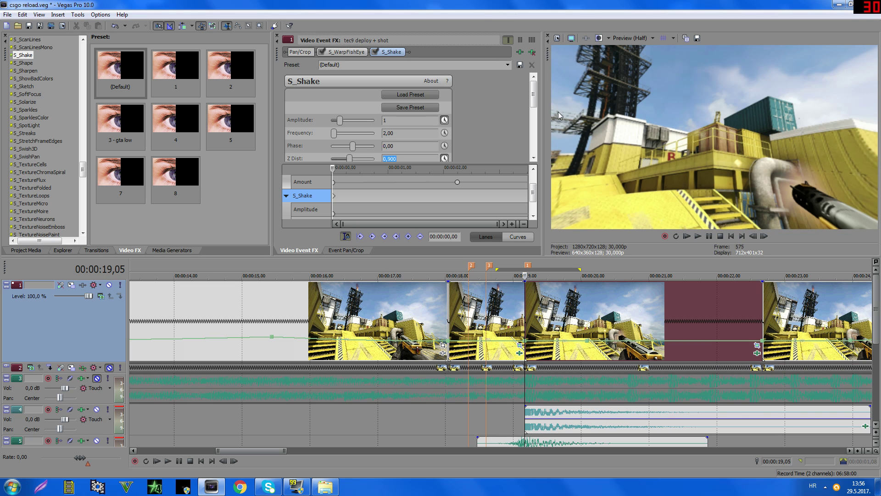
Set the S_Shake Amplitude to 0 at 00:00:02,07, in line with the second S_WarpFishEye keyframe
left_click_drag(533, 95, 533, 104)
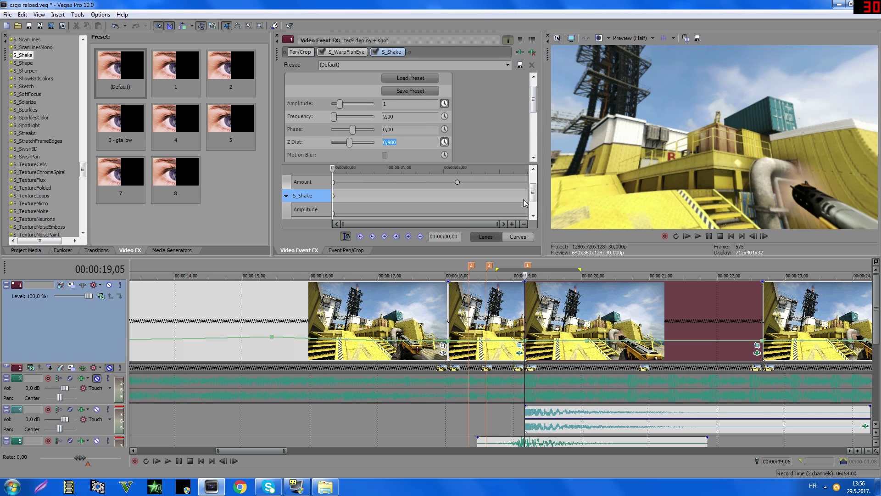
left_click_drag(534, 192, 534, 185)
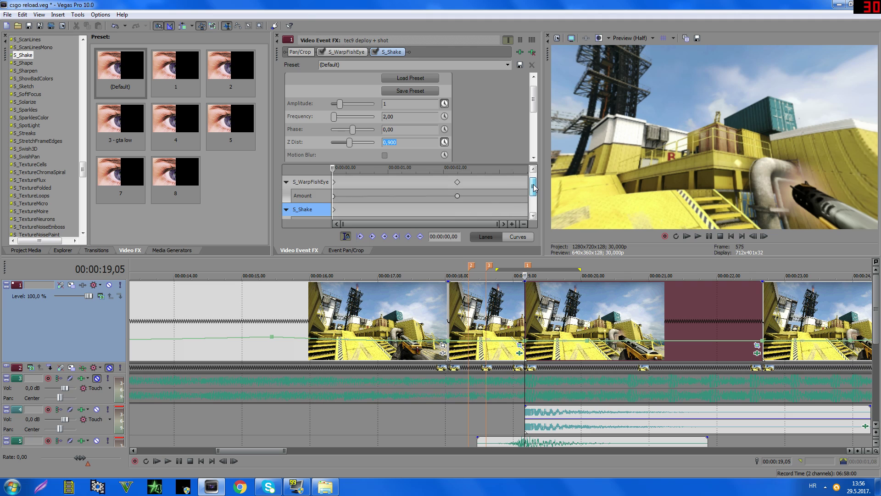
left_click(457, 196)
left_click(392, 52)
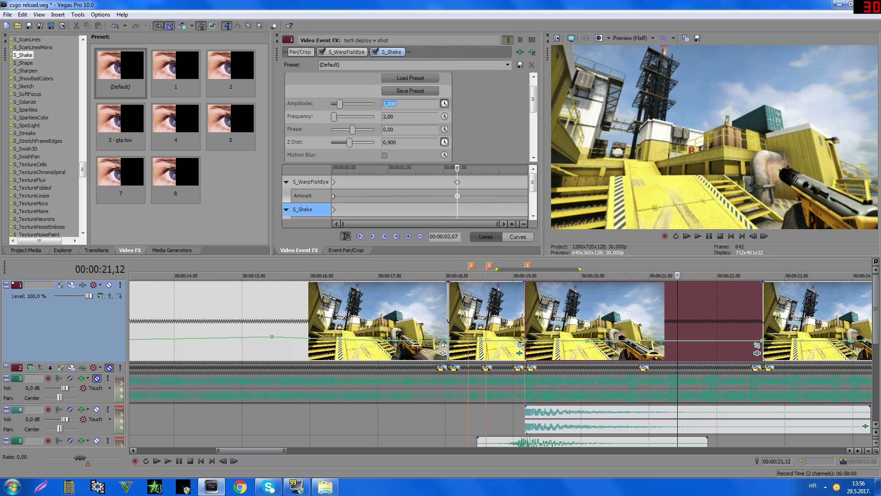
type("0")
key("Return")
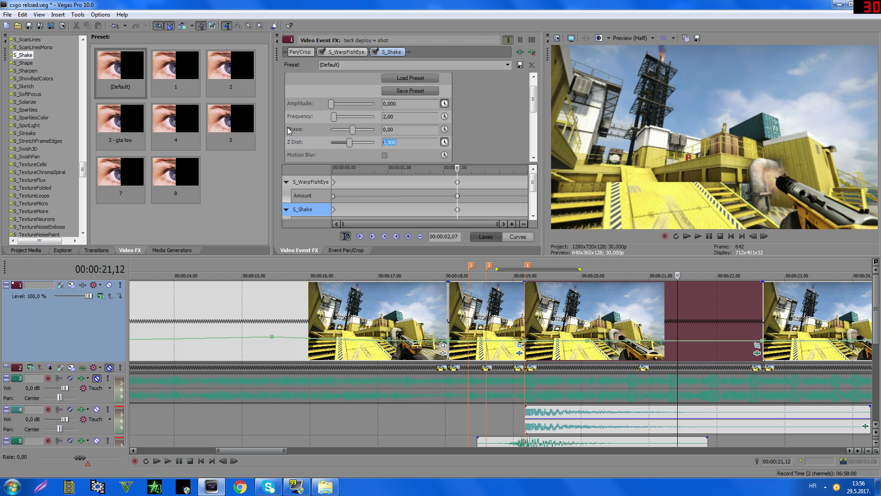